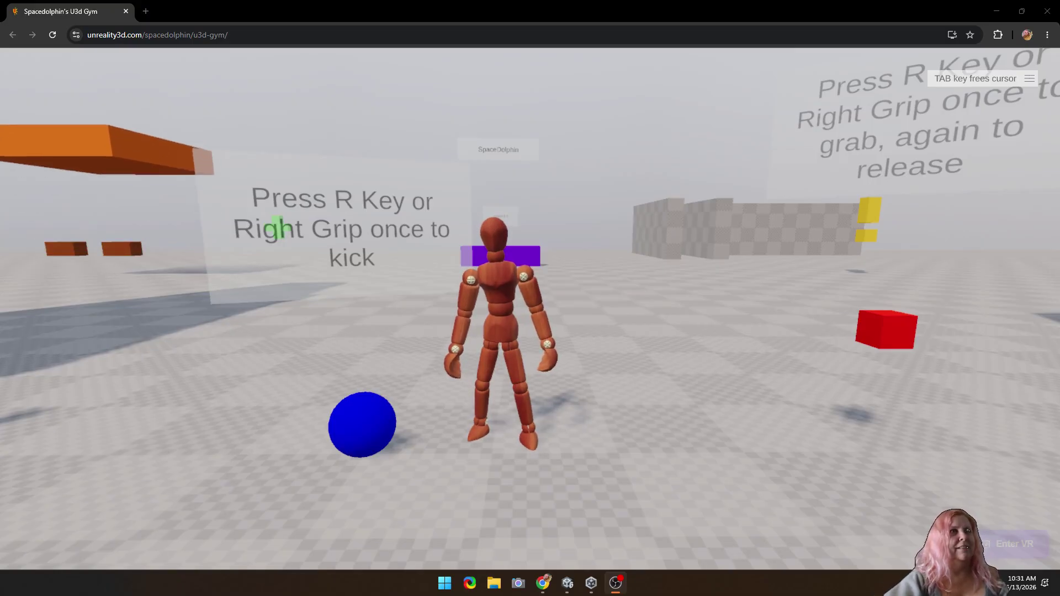
# Step: Enter the 3D gym and walk the avatar past the blue kick ball toward the green throw cube
pyautogui.click(530, 309)
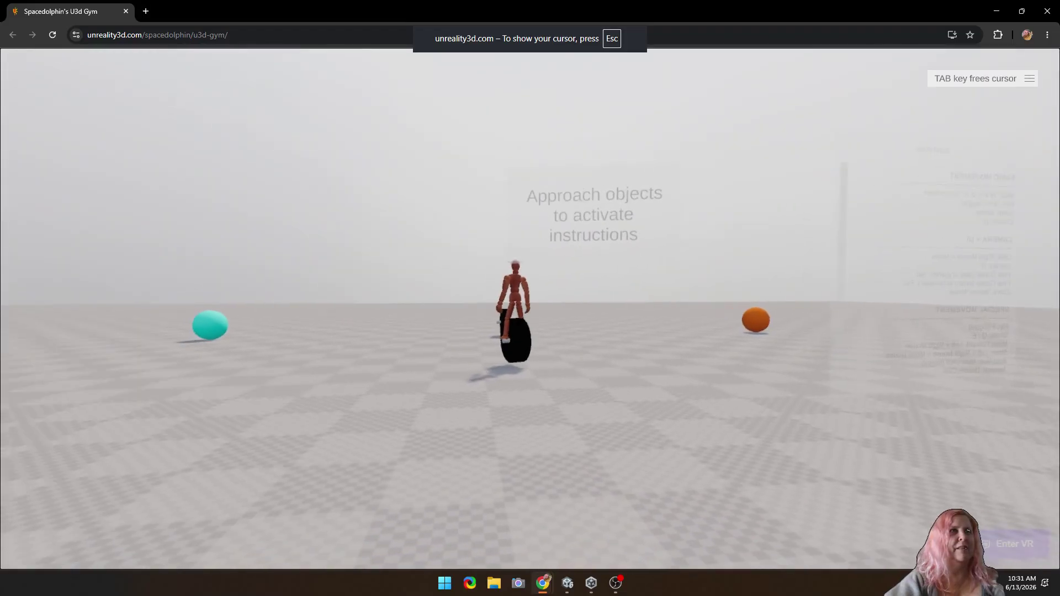
pyautogui.press('s')
pyautogui.press('s')
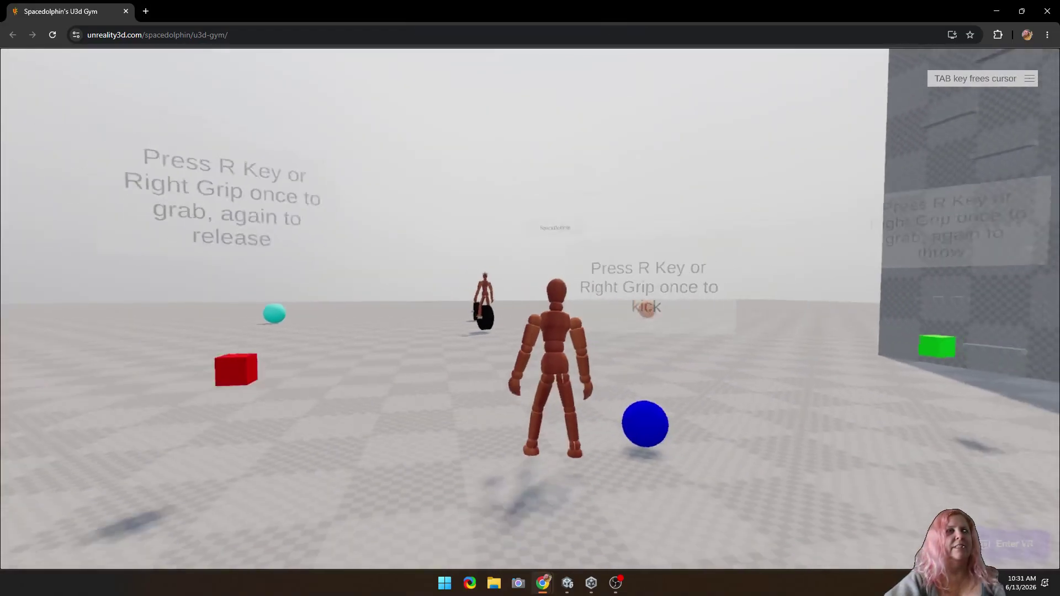
pyautogui.press('w')
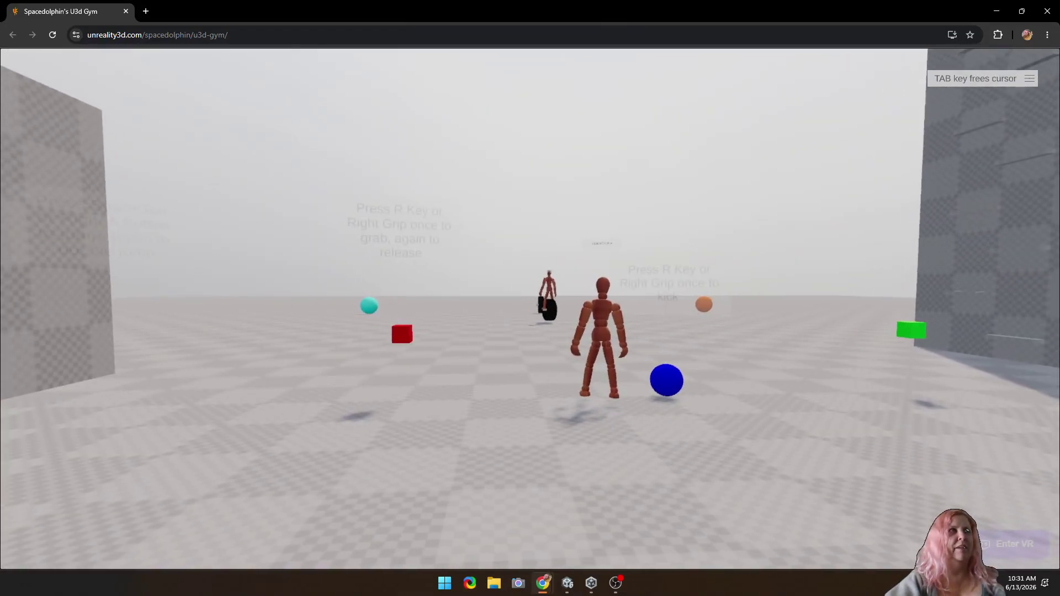
pyautogui.press('d')
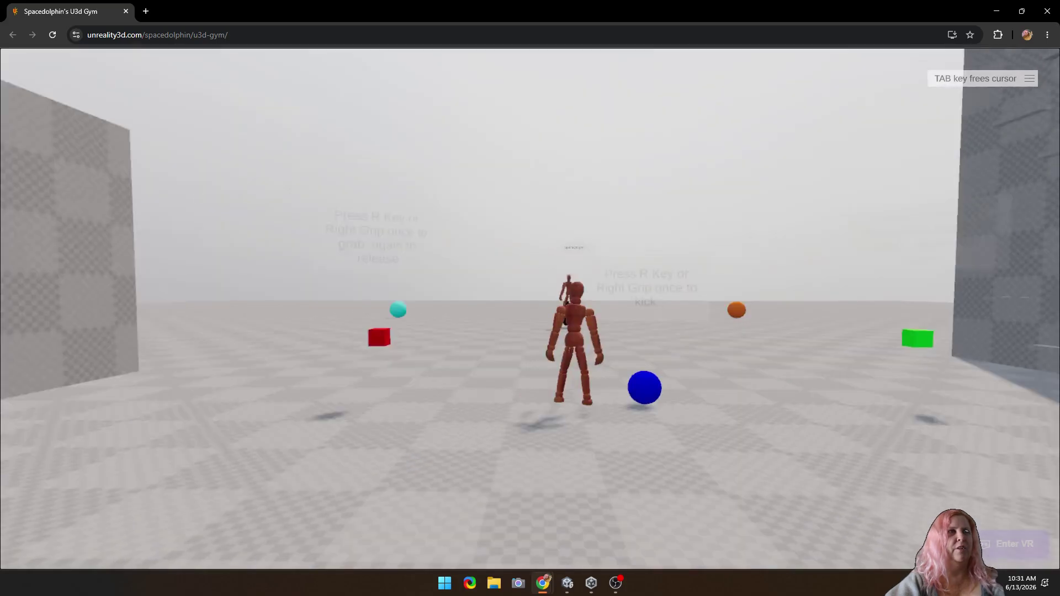
pyautogui.press('d')
pyautogui.press('w')
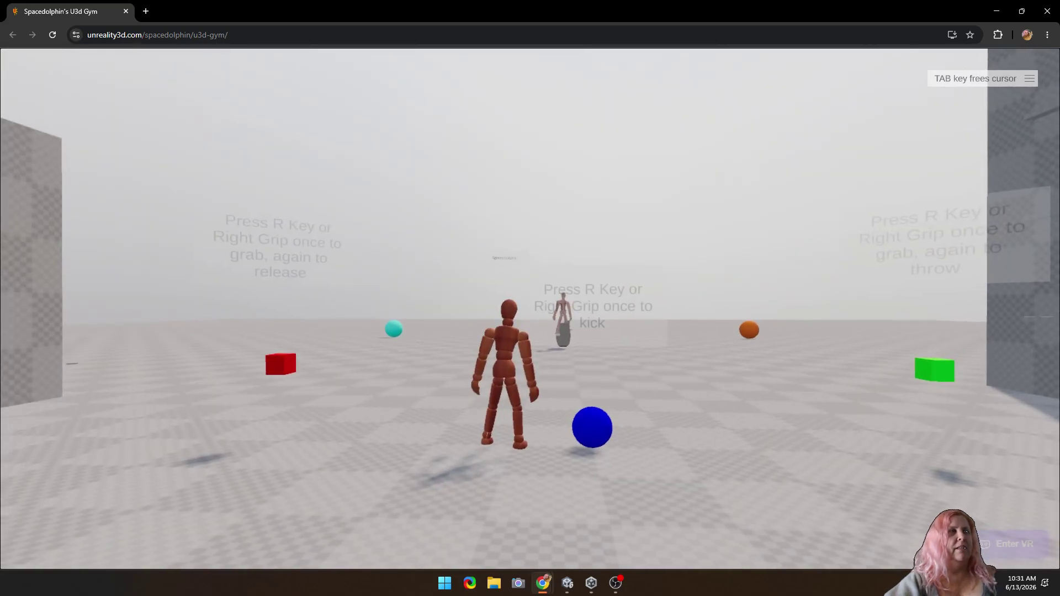
pyautogui.press('d')
pyautogui.press('w')
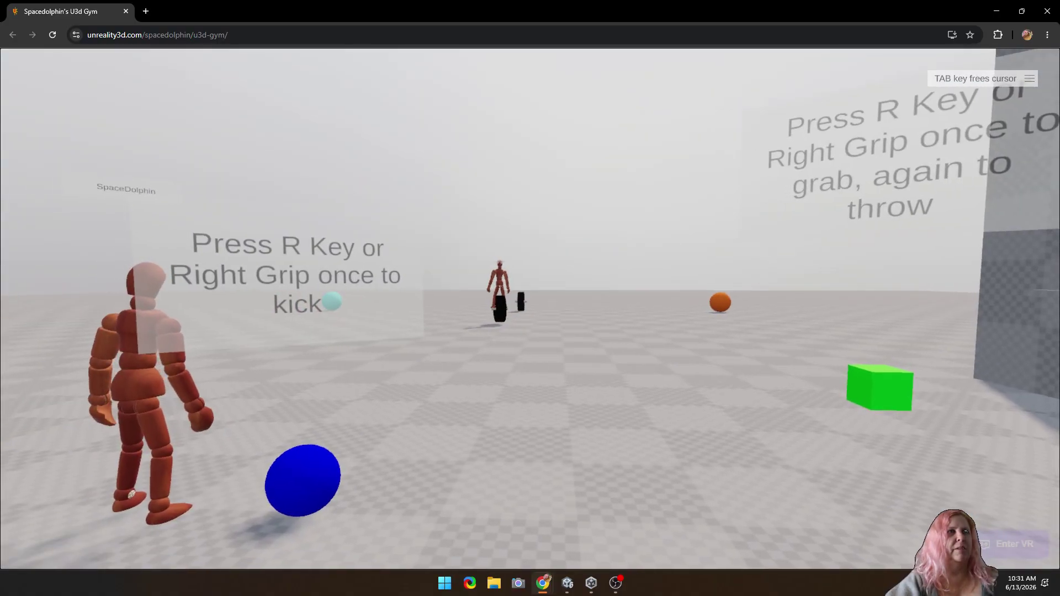
# Step: Back away from the green cube and walk over to the red grab cube to examine its instruction sign
pyautogui.press('s')
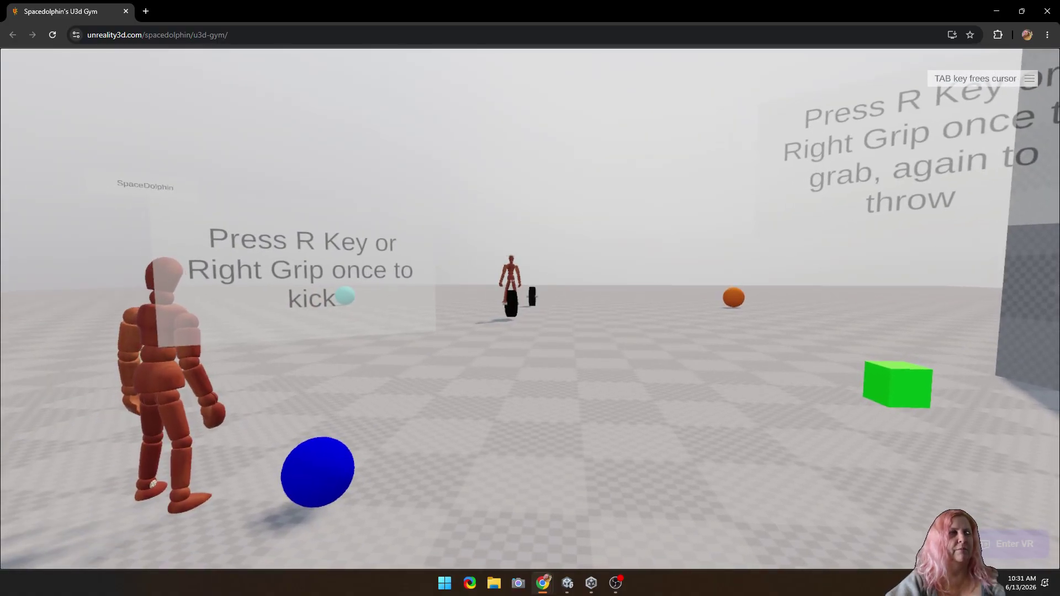
pyautogui.press('s')
pyautogui.press('w')
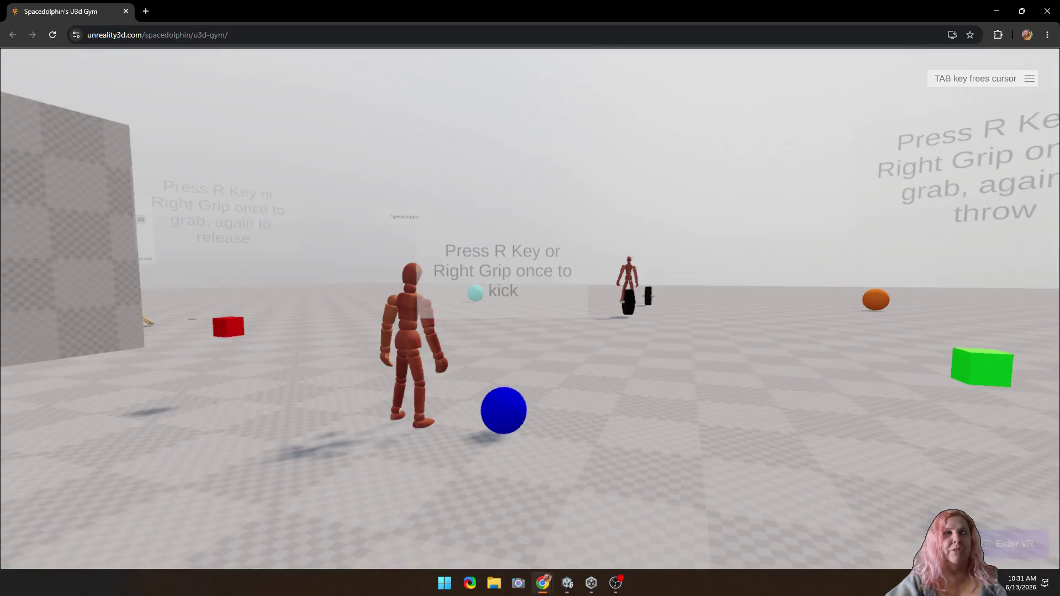
pyautogui.press('s')
pyautogui.press('w')
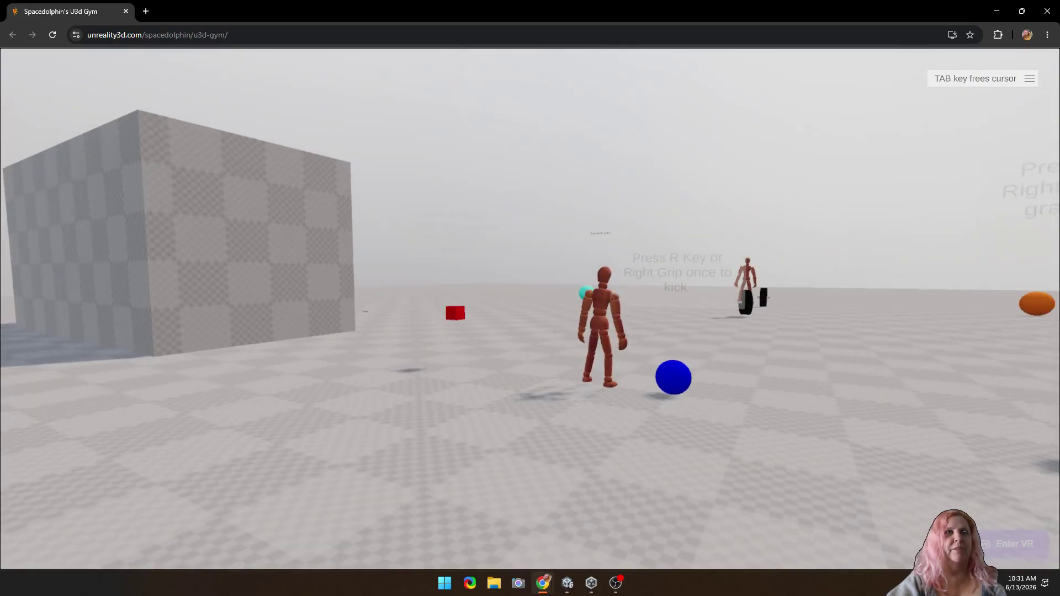
pyautogui.press('s')
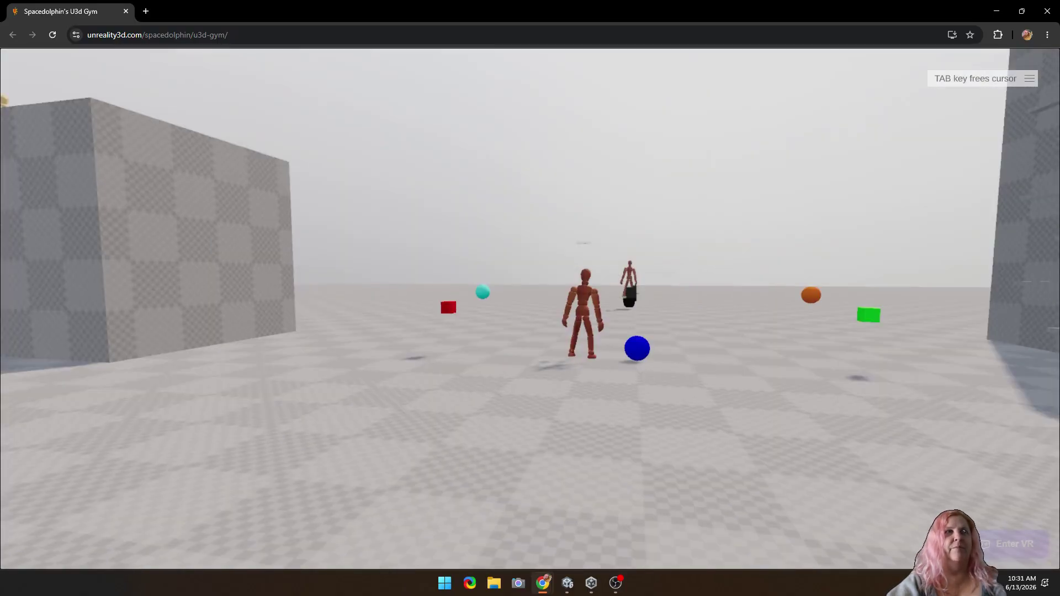
pyautogui.press('w')
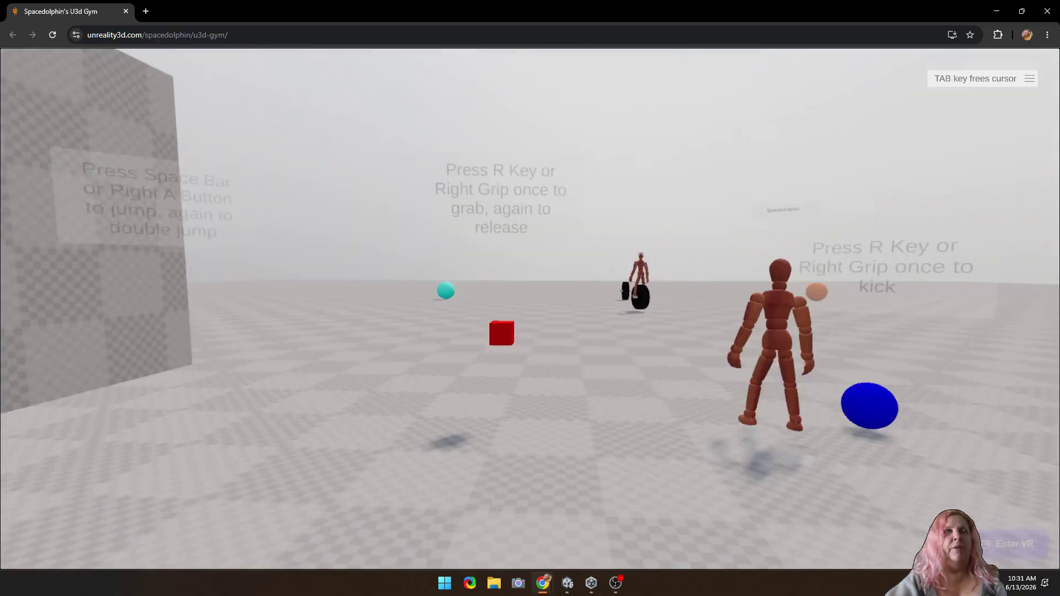
pyautogui.press('w')
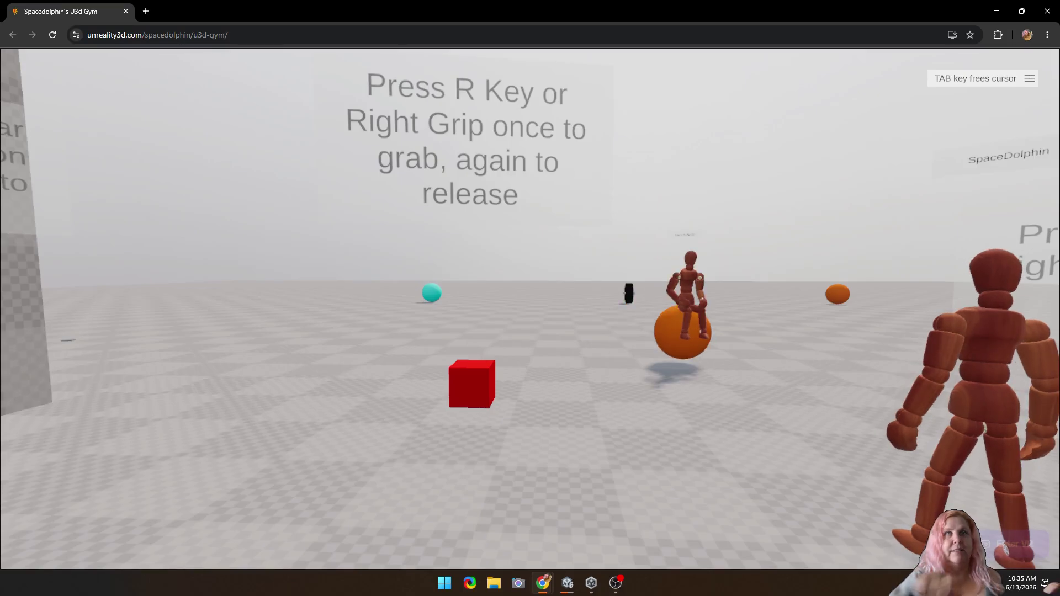
# Step: Walk the avatar past the red cube and get onto the checkered block that holds the sit cubes
pyautogui.press('w')
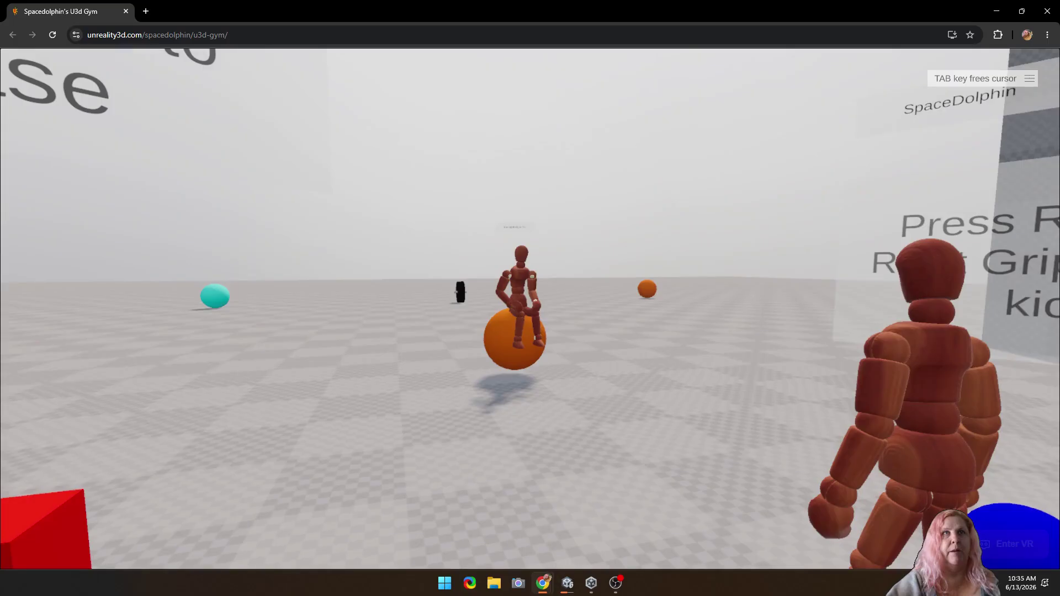
pyautogui.press('w')
pyautogui.press('w')
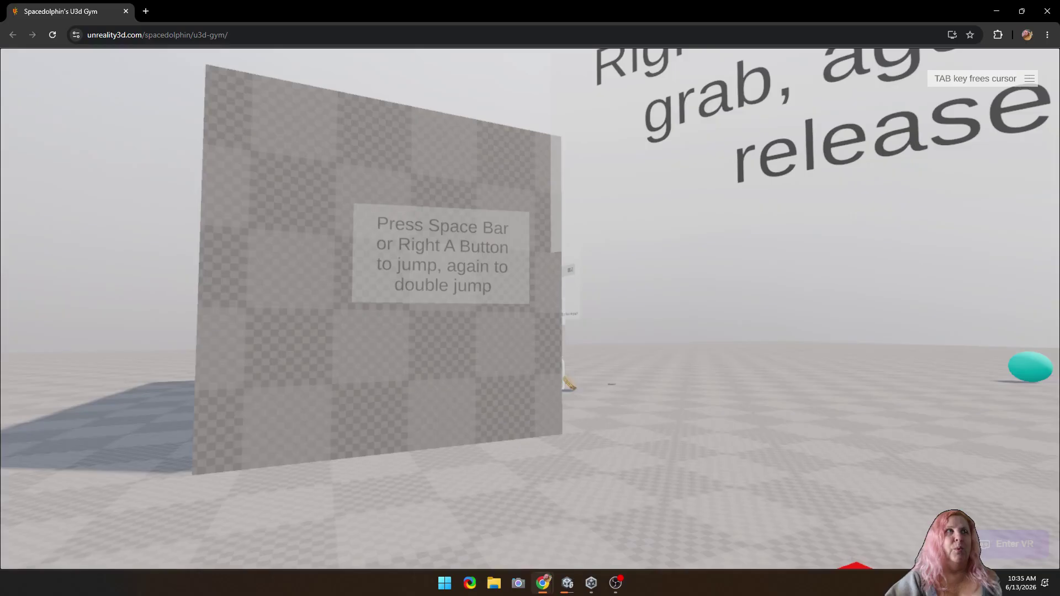
pyautogui.press('w')
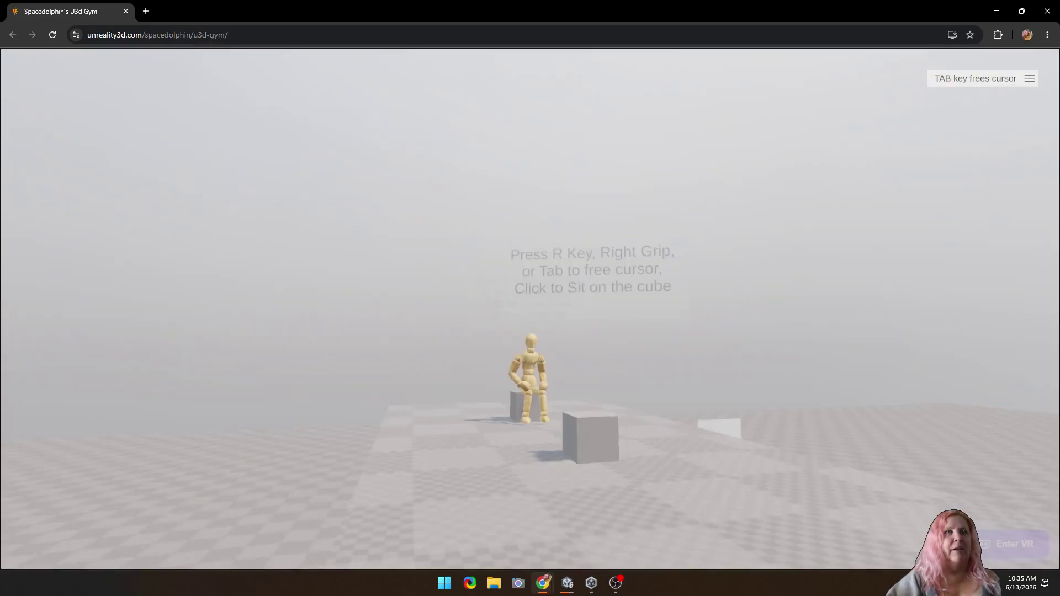
pyautogui.press('w')
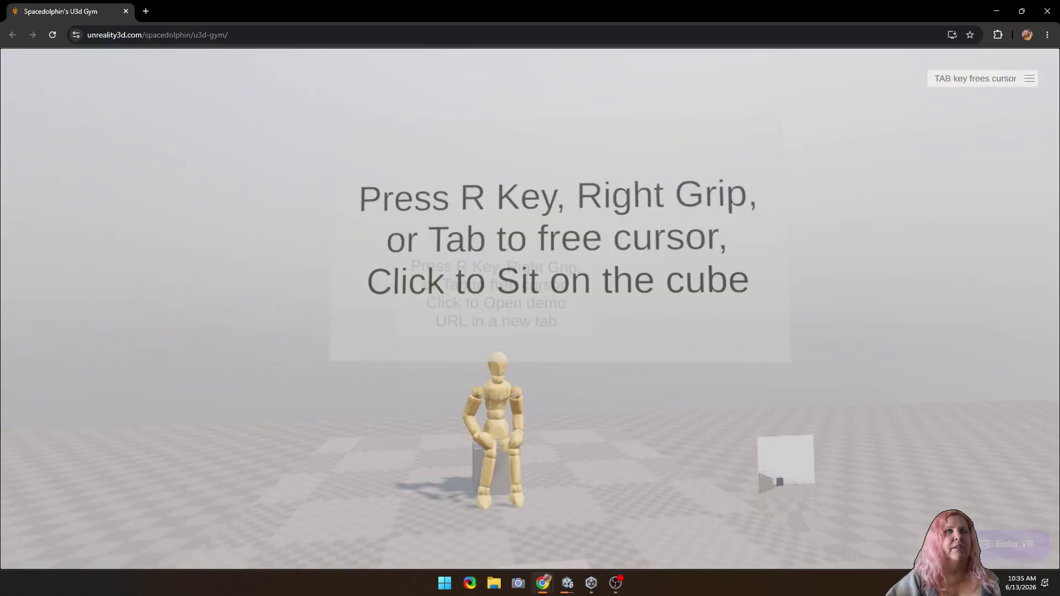
# Step: Approach the empty grey cube on the block and seat the avatar on it
pyautogui.press('s')
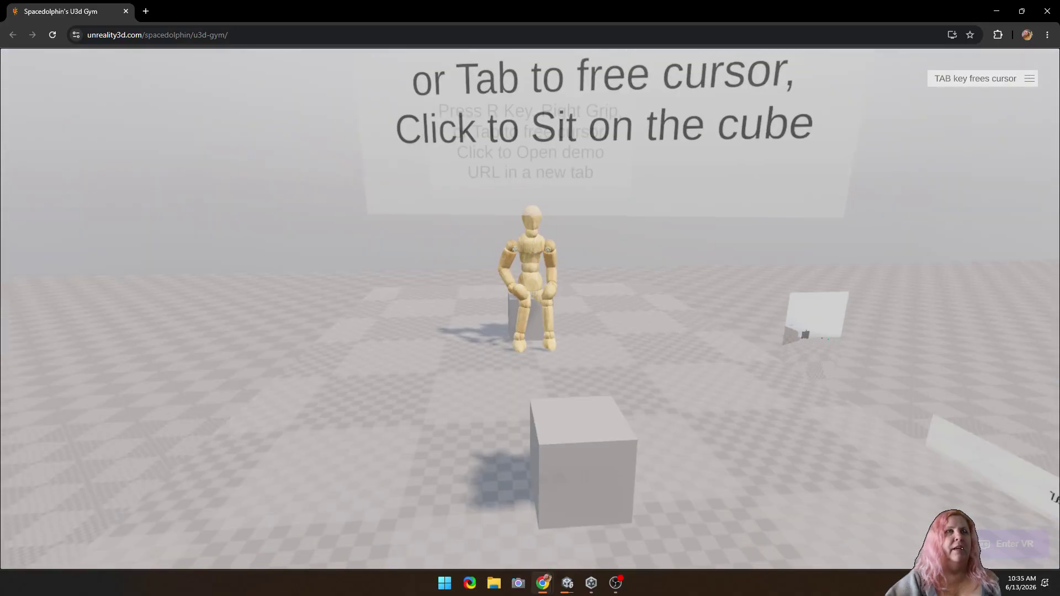
pyautogui.press('w')
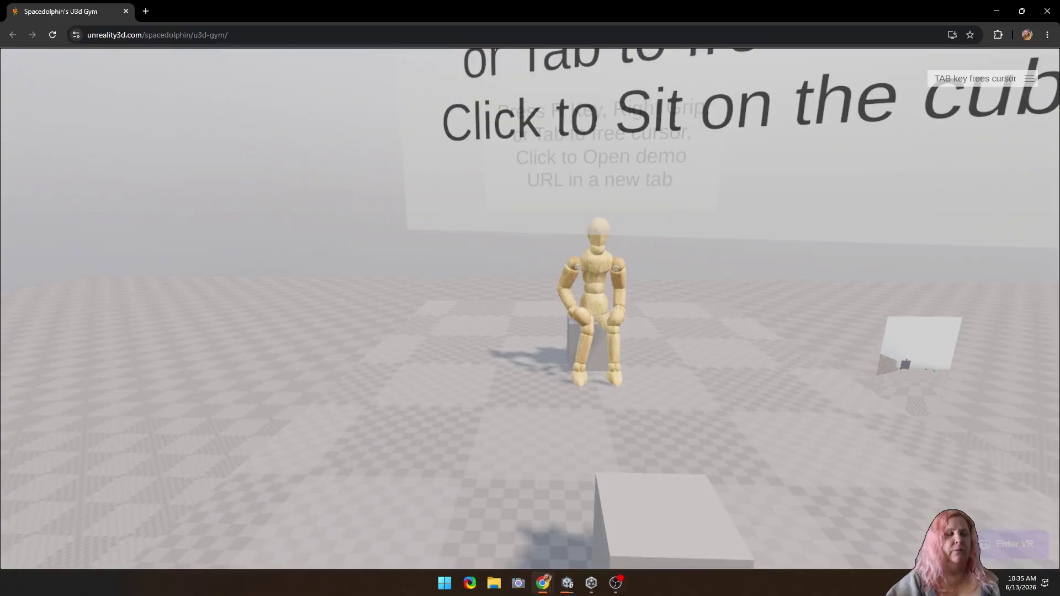
pyautogui.press('w')
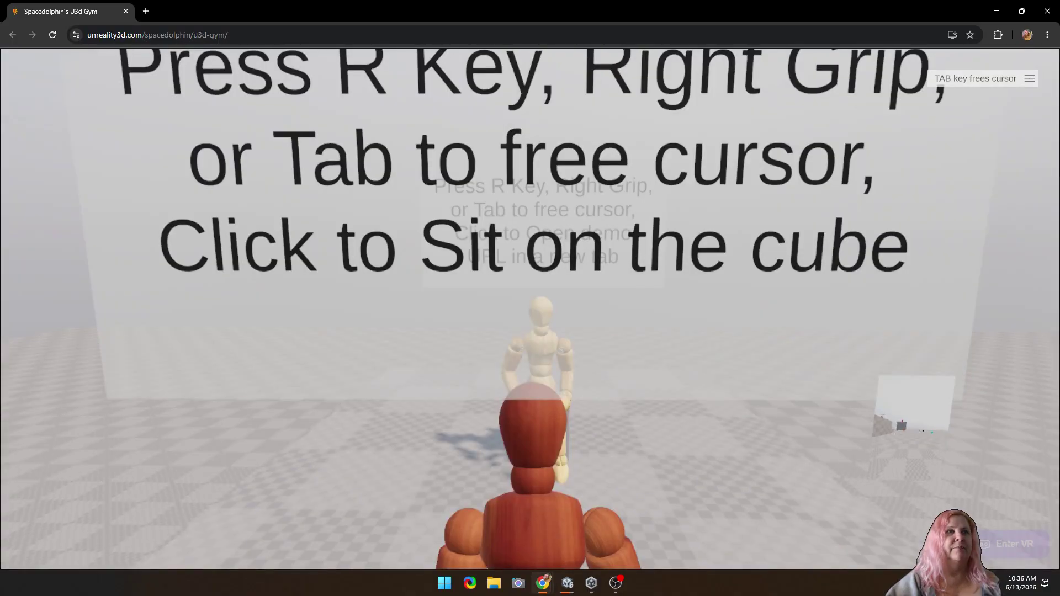
pyautogui.scroll(-4, 531, 309)
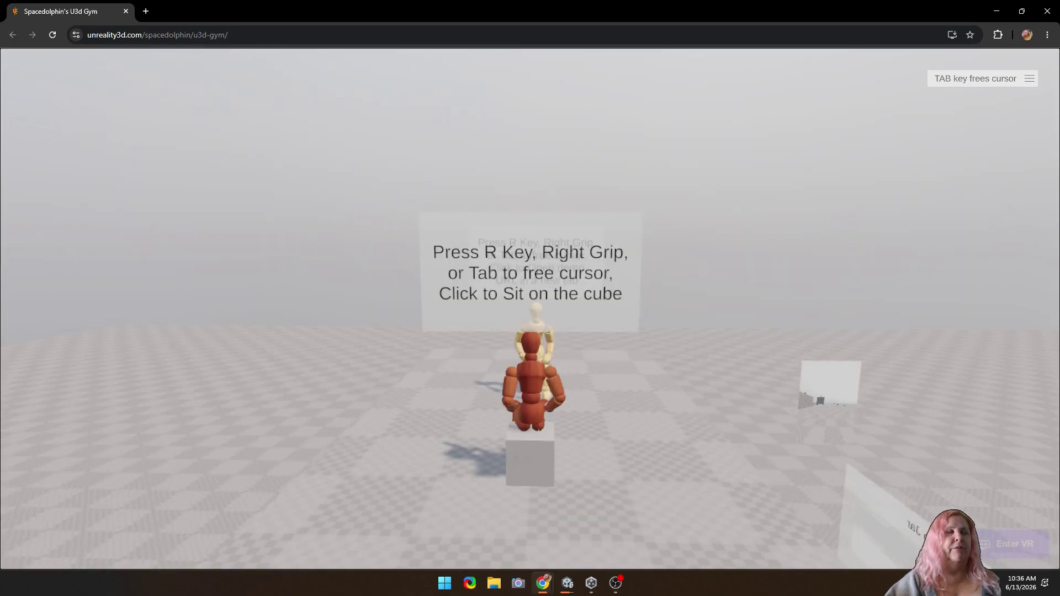
# Step: Open the demo URL from its in-world link, return to the gym page and resume control of the avatar
pyautogui.click(530, 298)
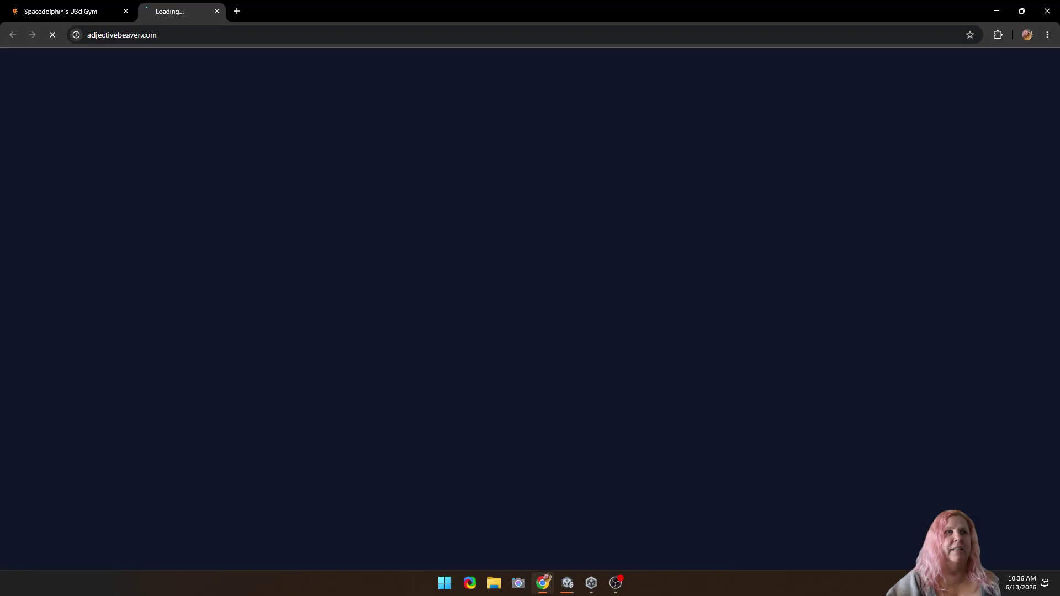
pyautogui.hotkey('ctrl', 'shift', 'Tab')
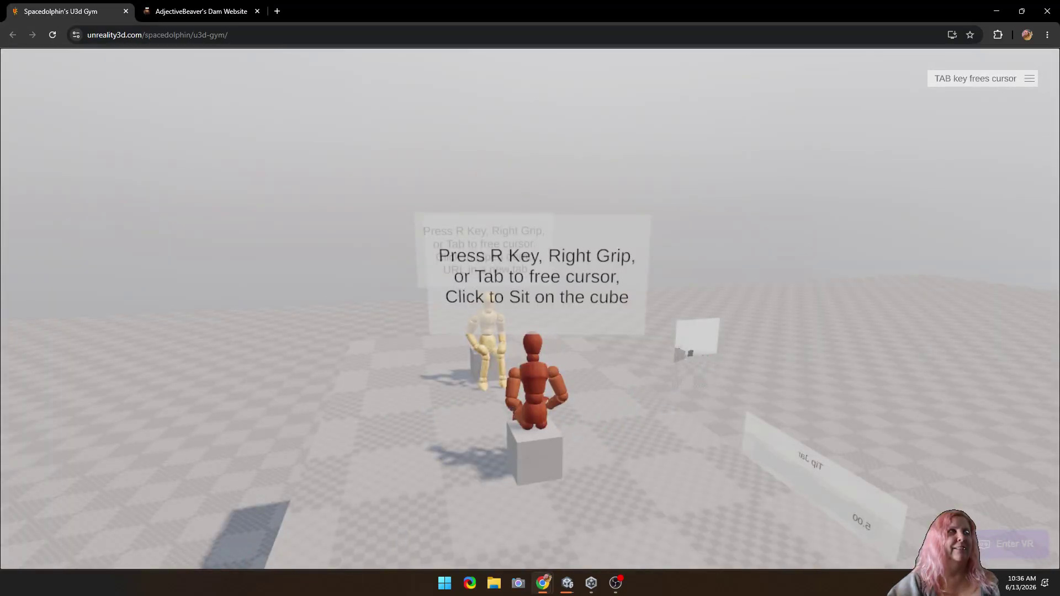
pyautogui.click(530, 299)
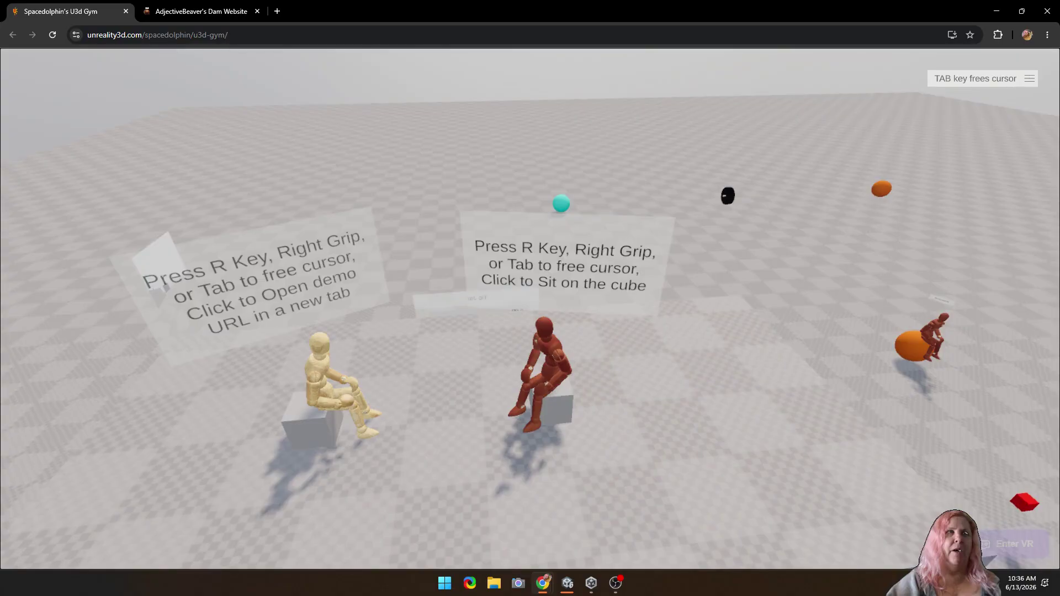
# Step: Walk the avatar past the purple entry-counter box to view the green spawner cross
pyautogui.press('w')
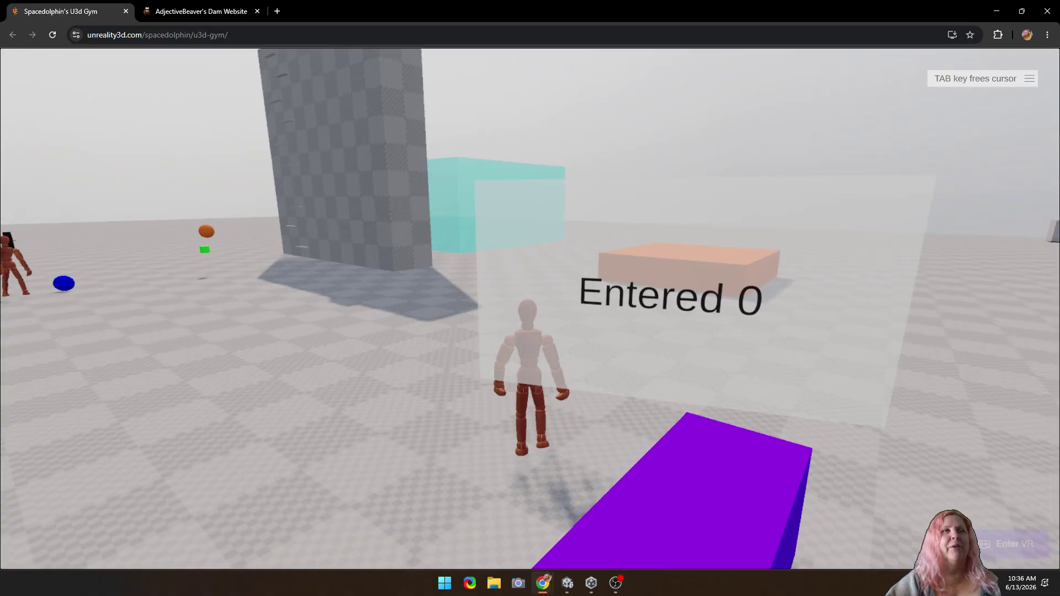
pyautogui.press('w')
pyautogui.press('w')
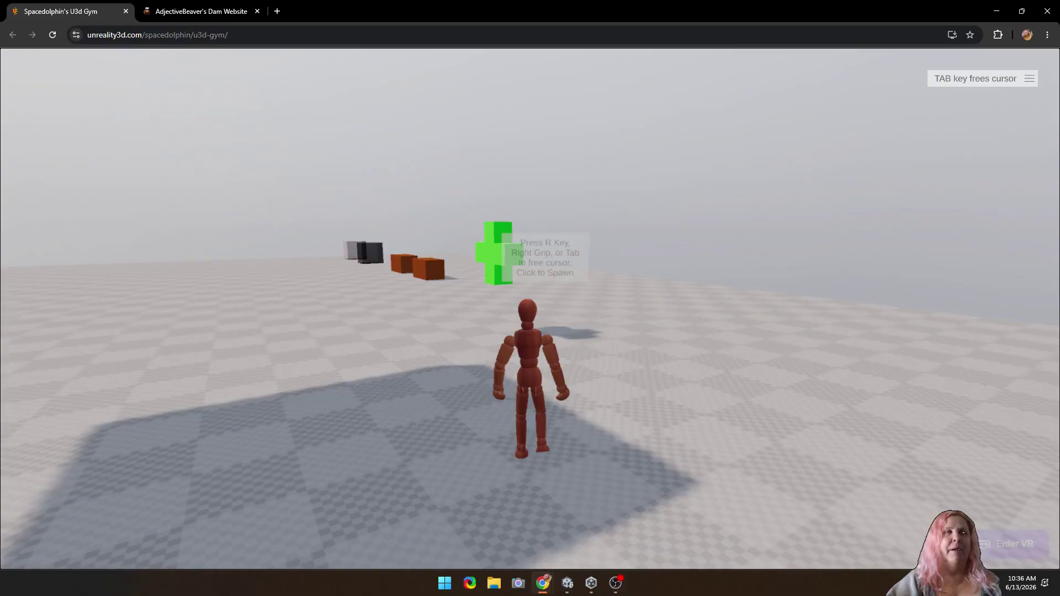
# Step: Explore the orange platform by getting onto it, then walk over to the turquoise swim volume
pyautogui.press('w')
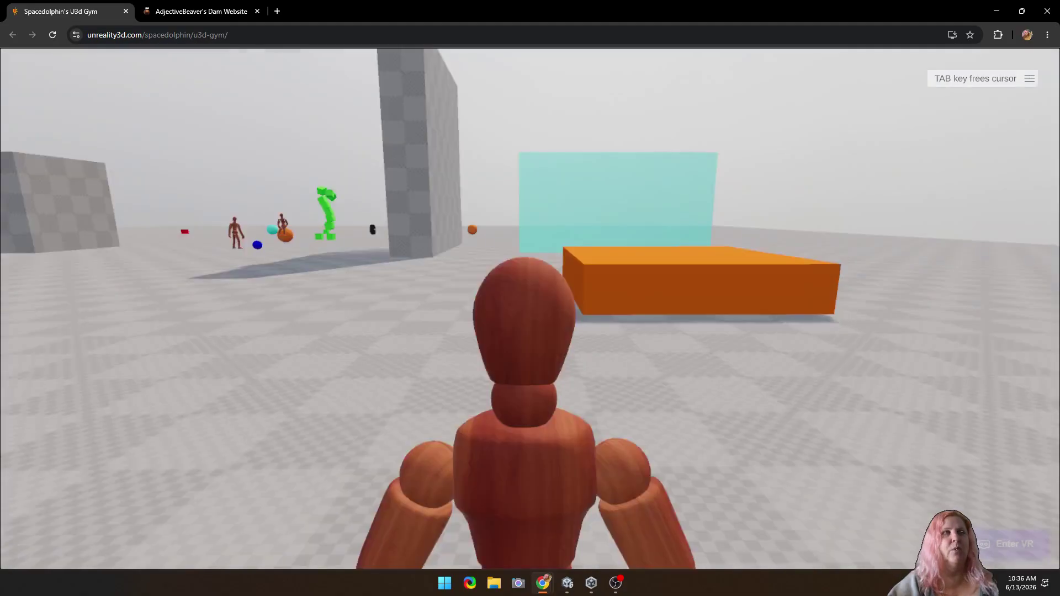
pyautogui.press('w')
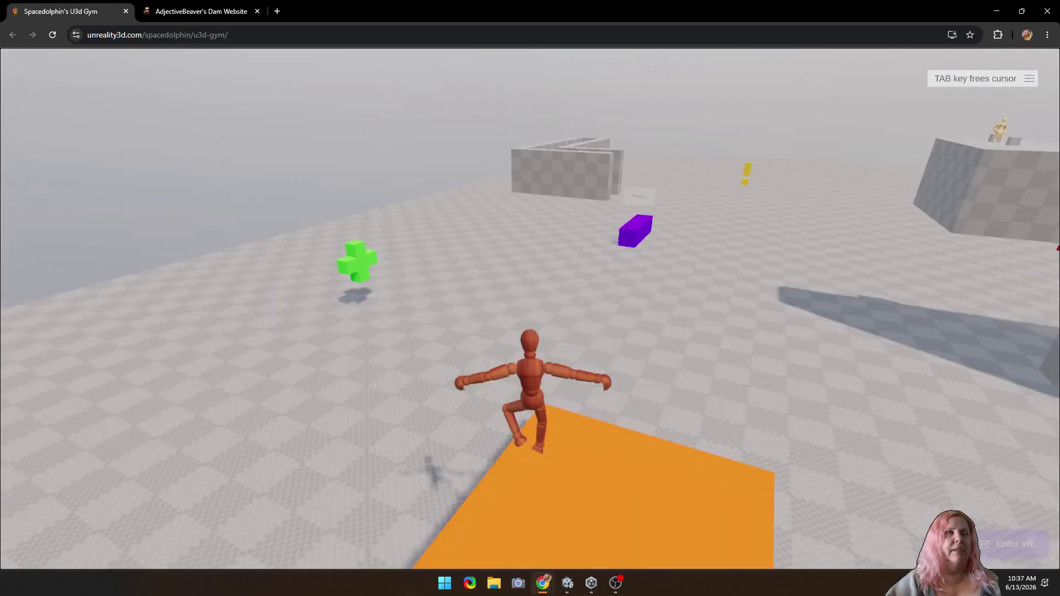
pyautogui.press('w')
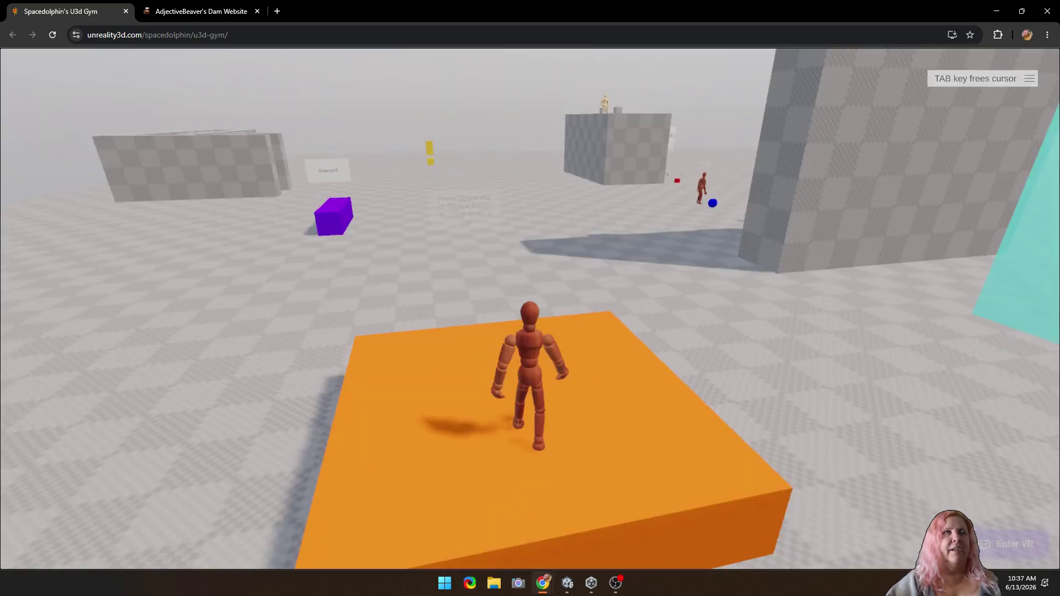
pyautogui.press('w')
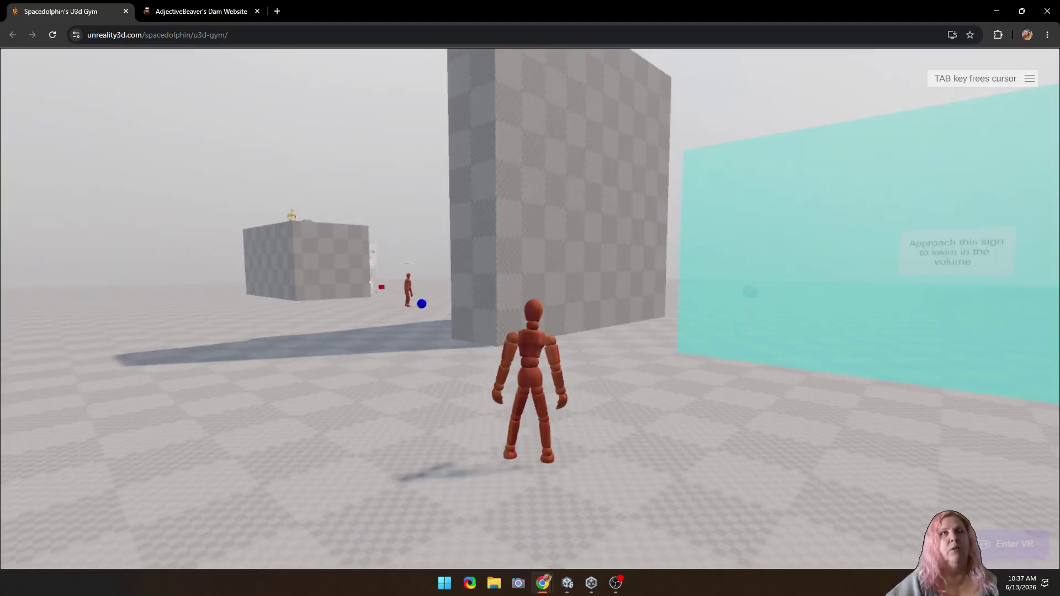
pyautogui.press('w')
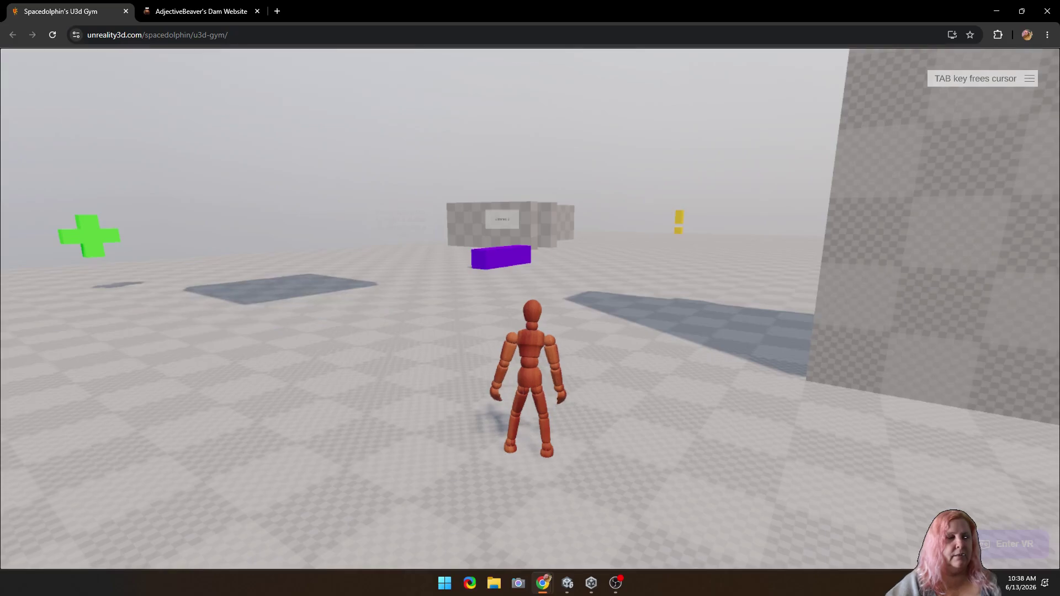
# Step: Switch to the u3d-template project in Unity, reposition the U3D Creator Dashboard, and display its Project Tools and launch command
pyautogui.moveTo(591, 583)
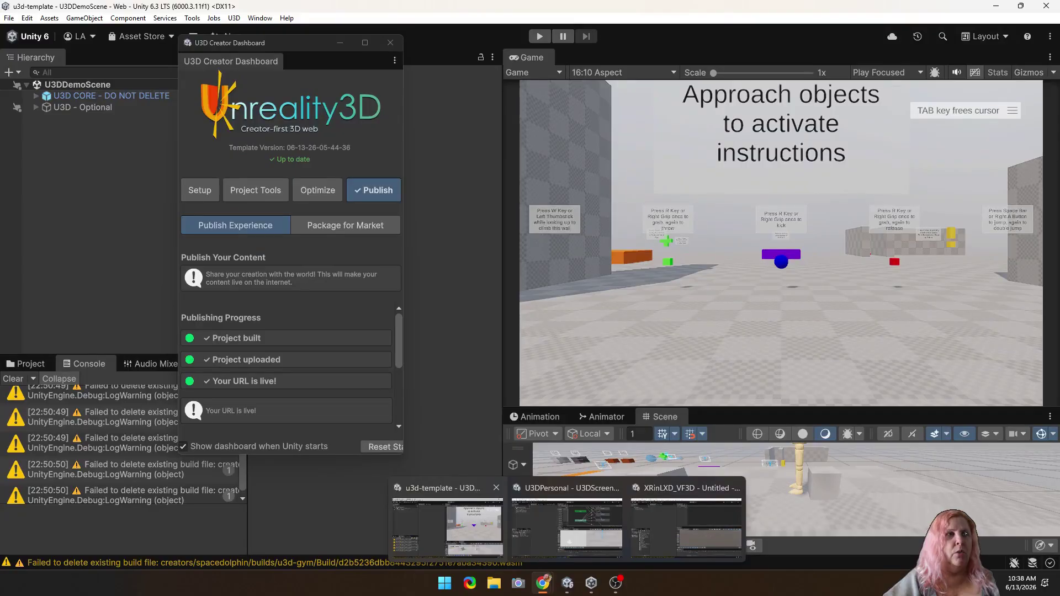
pyautogui.click(448, 525)
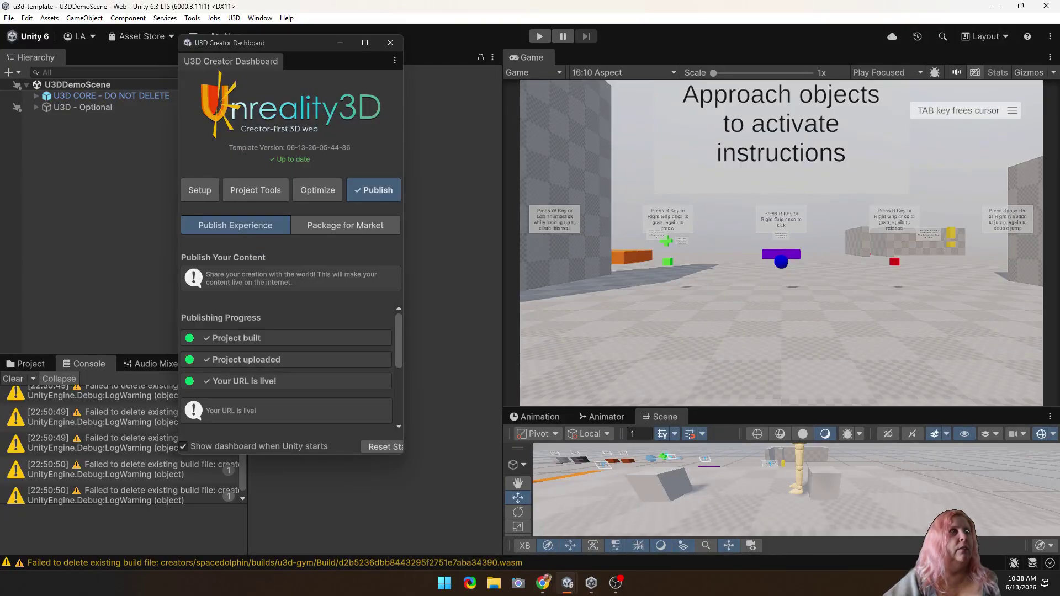
pyautogui.moveTo(314, 42); pyautogui.dragTo(517, 90)
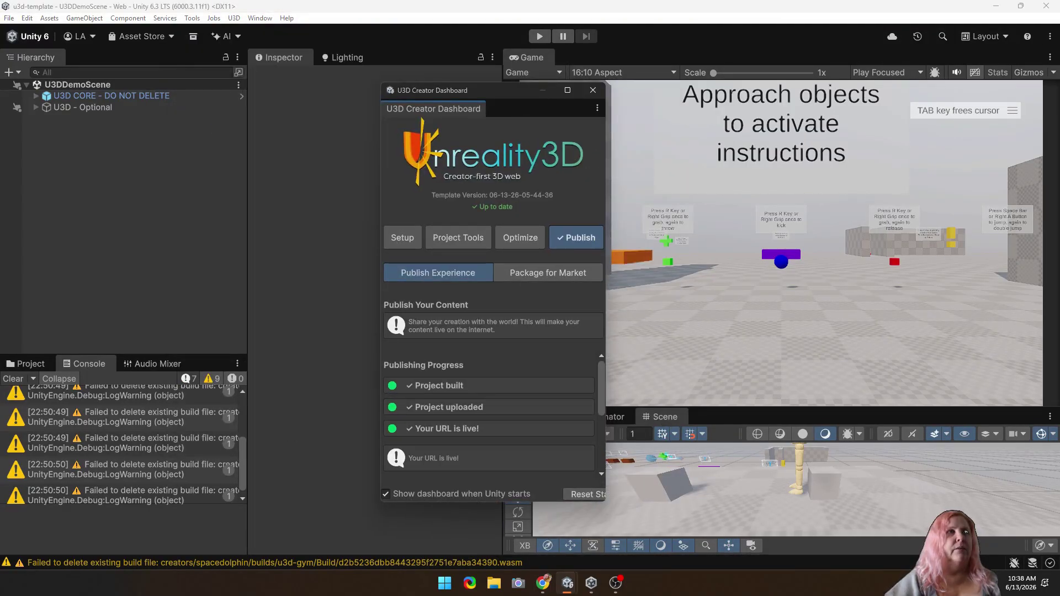
pyautogui.click(458, 237)
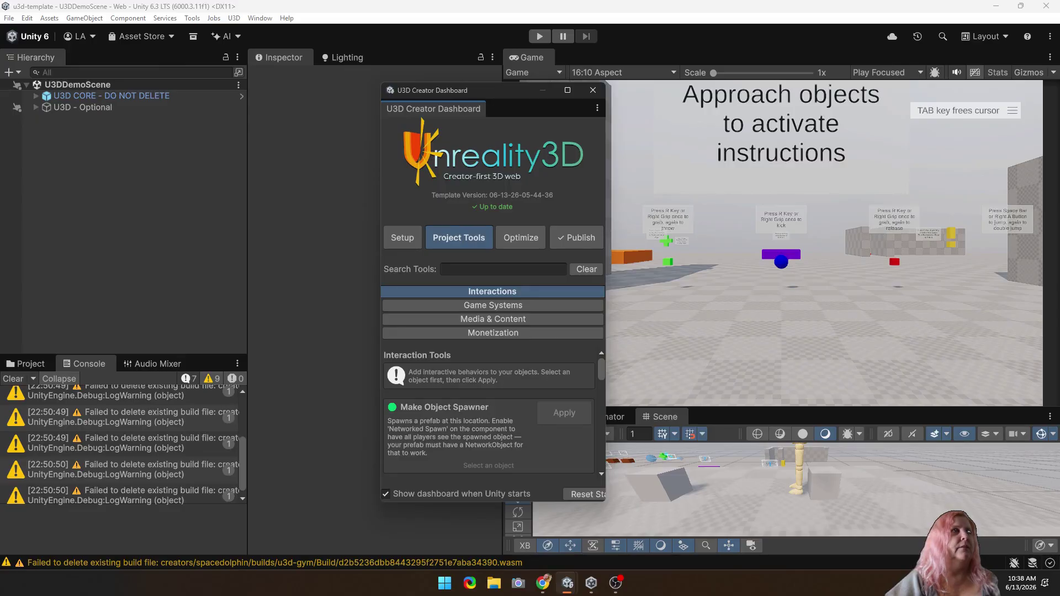
pyautogui.click(235, 17)
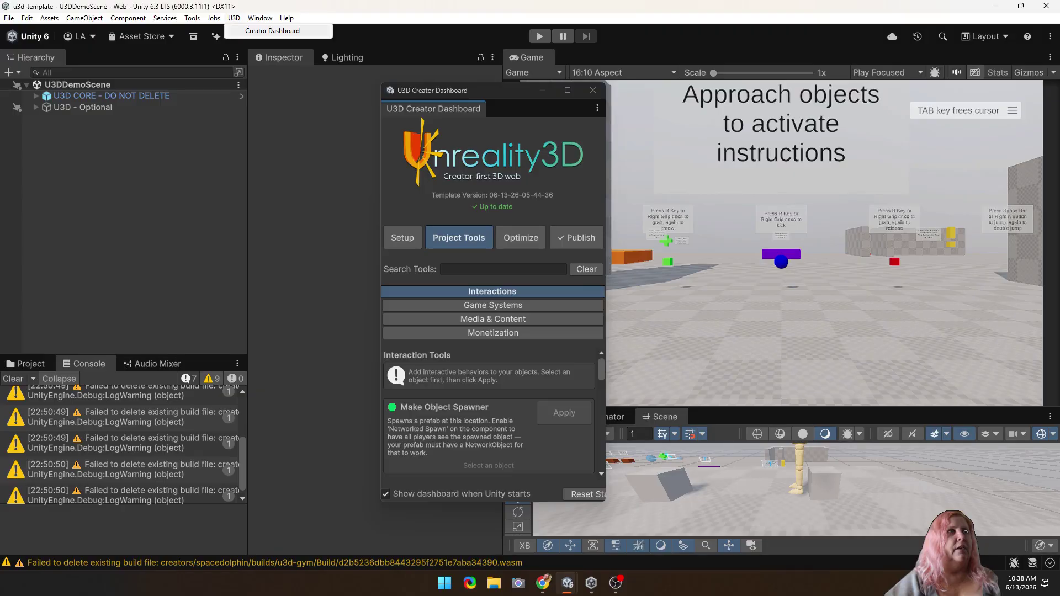
# Step: Narrow the U3D Creator Dashboard slightly and review the Interactions tools from Make Object Spawner to Make Swimmable
pyautogui.press('Escape')
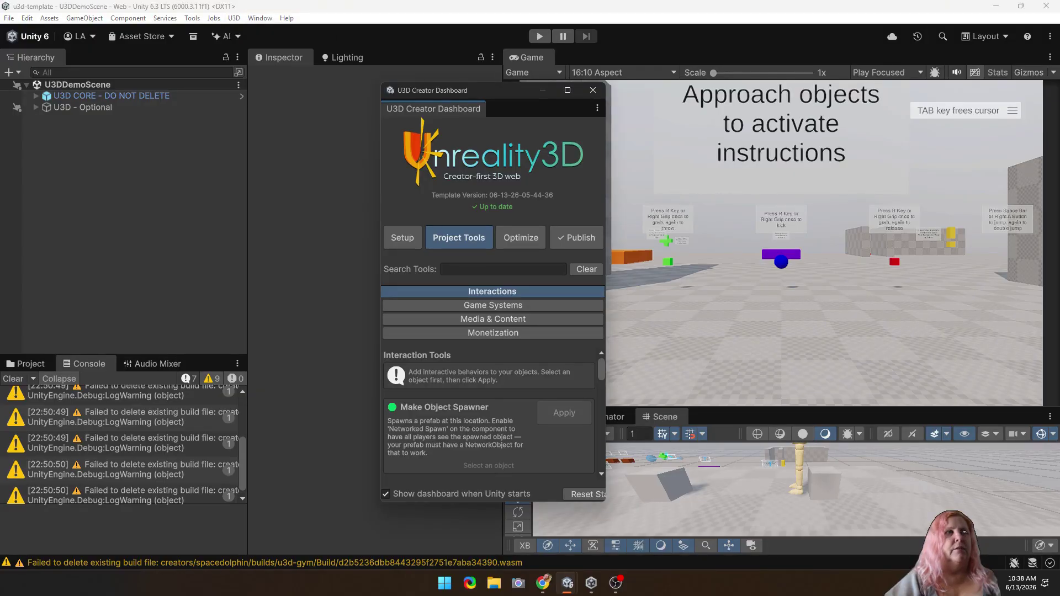
pyautogui.moveTo(606, 308); pyautogui.dragTo(600, 280)
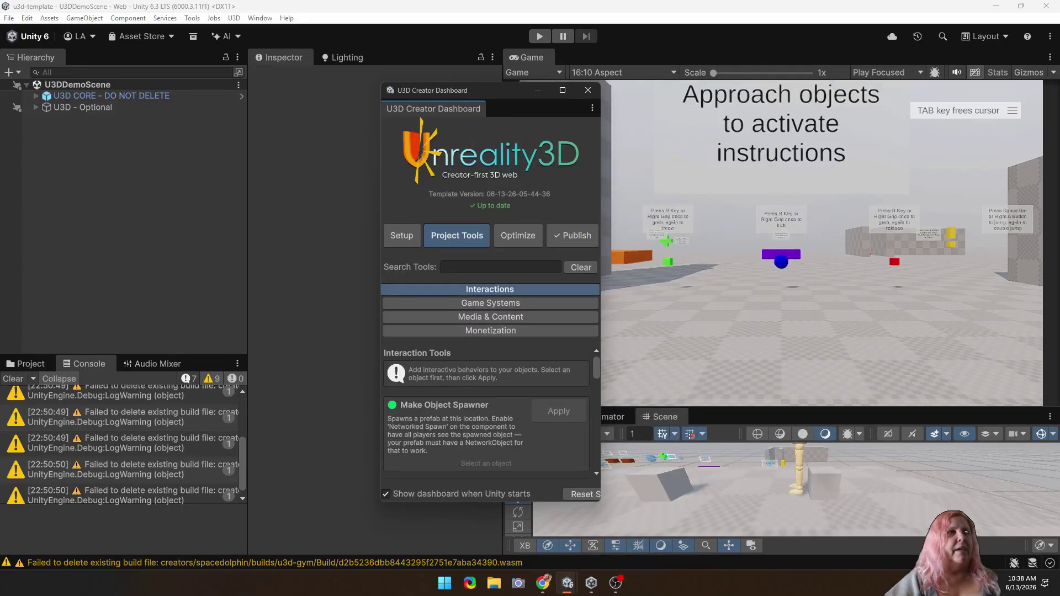
pyautogui.scroll(-3, 486, 411)
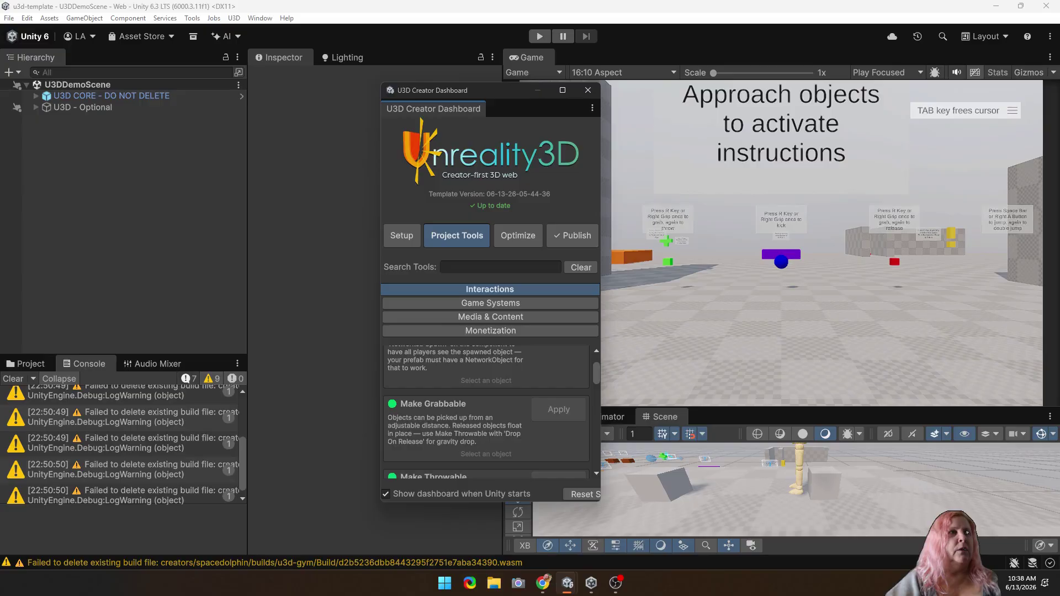
pyautogui.scroll(-9, 486, 412)
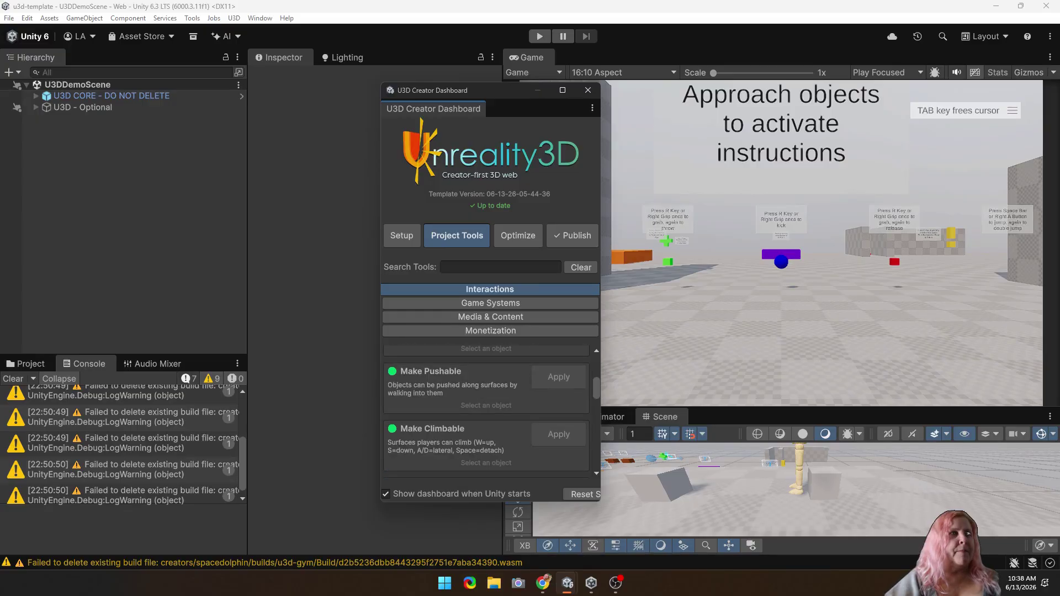
pyautogui.scroll(-2, 486, 412)
# Step: Search the project tools for "steer", then replace the search with "rid"
pyautogui.click(500, 267)
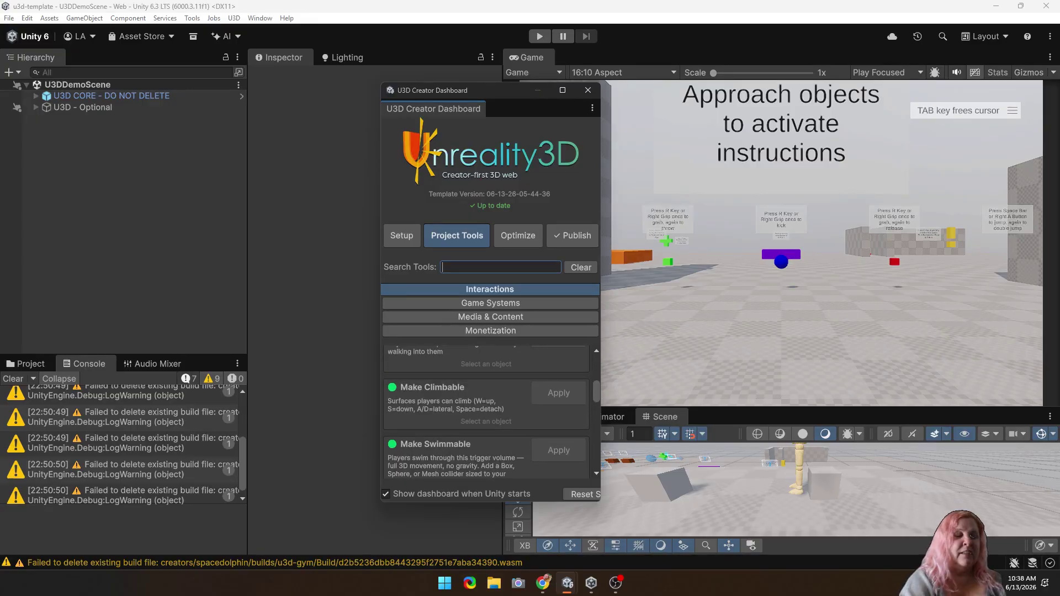
pyautogui.write('steer')
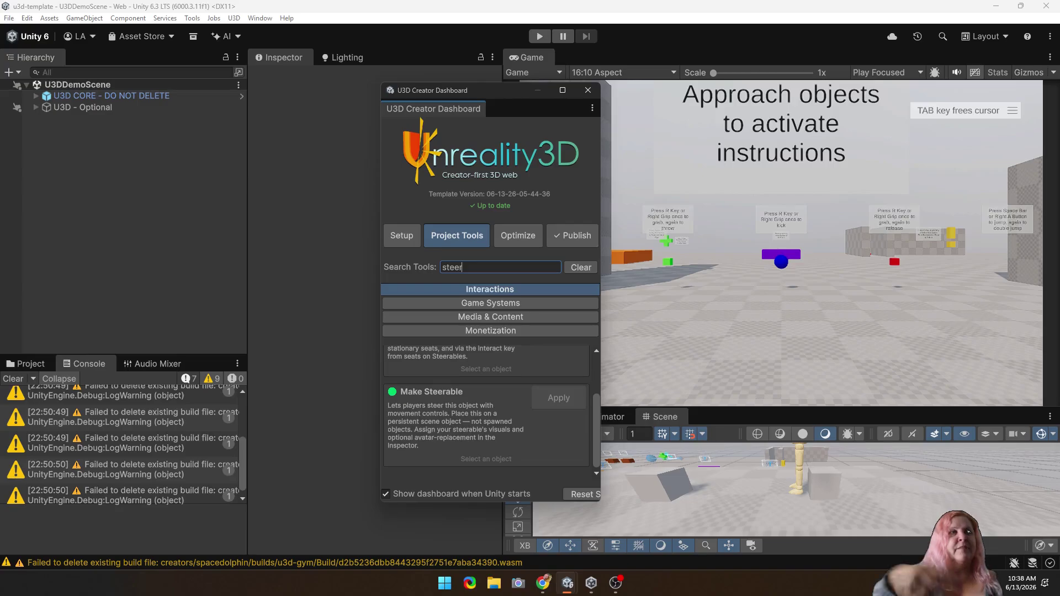
pyautogui.press('BackSpace')
pyautogui.press('BackSpace')
pyautogui.press('BackSpace')
pyautogui.press('BackSpace')
pyautogui.press('BackSpace')
pyautogui.write('r')
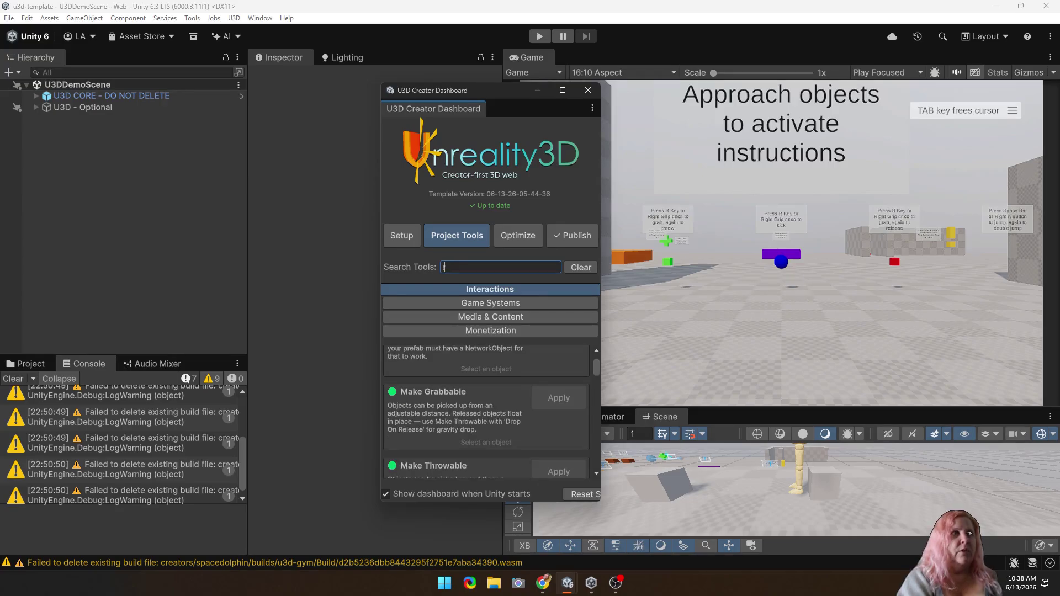
pyautogui.write('ide')
pyautogui.press('BackSpace')
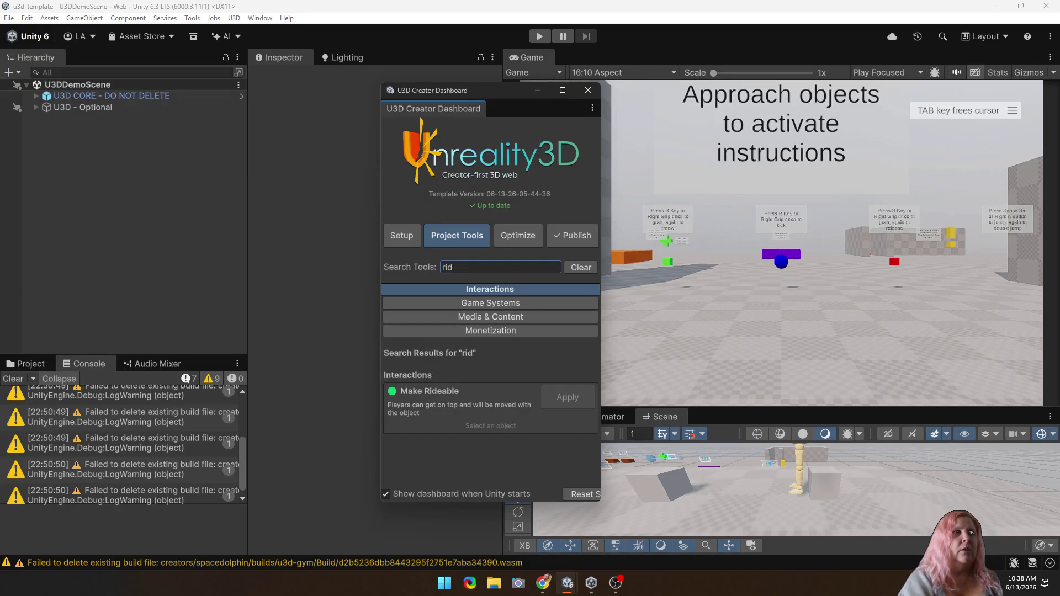
# Step: Replace the tool search text with "seat" to find the seating tool
pyautogui.press('BackSpace')
pyautogui.press('BackSpace')
pyautogui.press('BackSpace')
pyautogui.write('se')
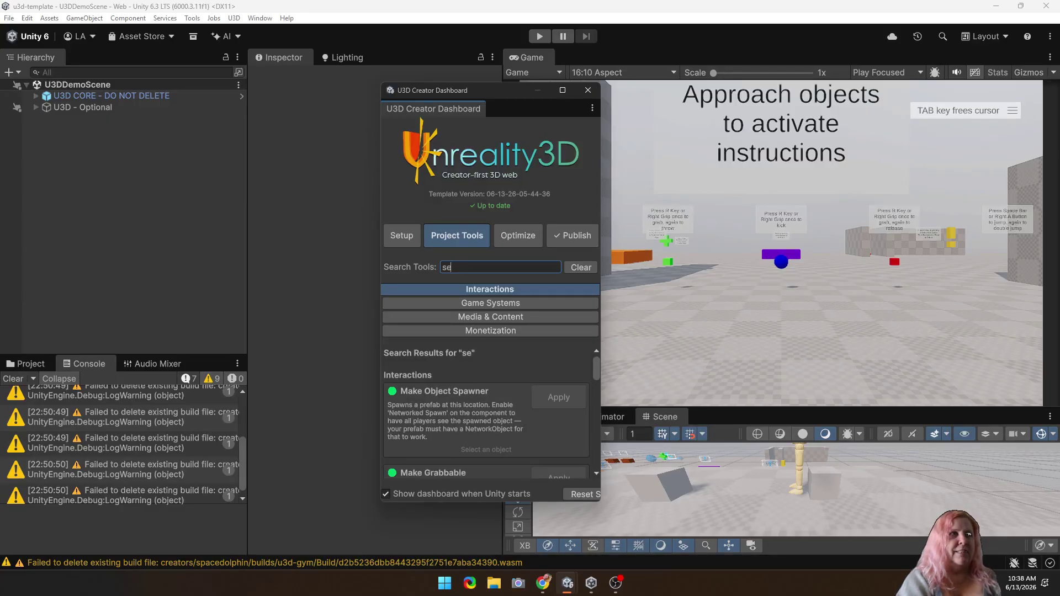
pyautogui.write('at')
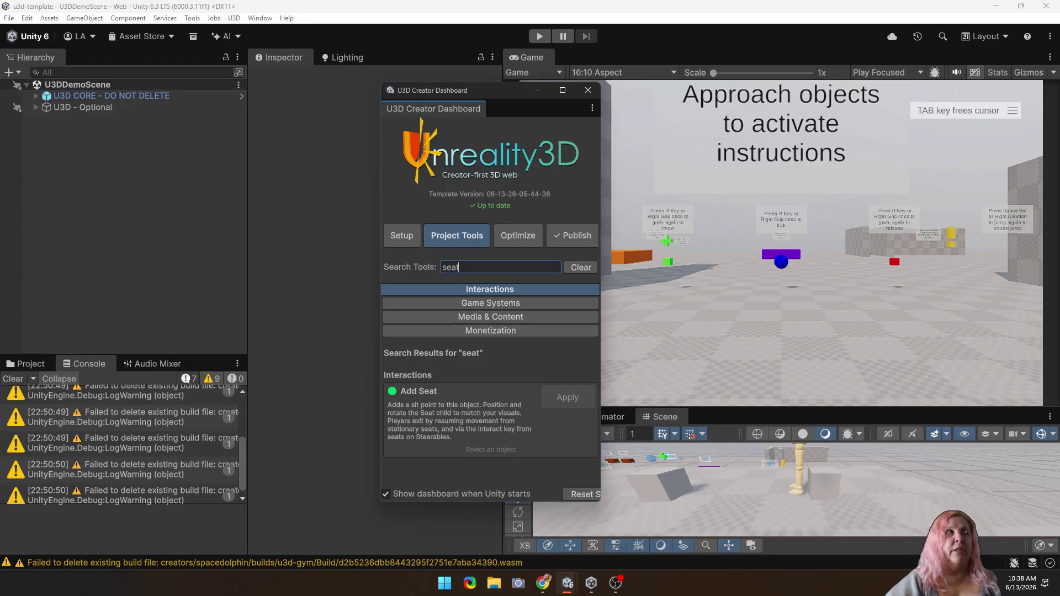
# Step: Expand the U3D - Optional group in the scene and look through its child objects for the Seat
pyautogui.click(83, 107)
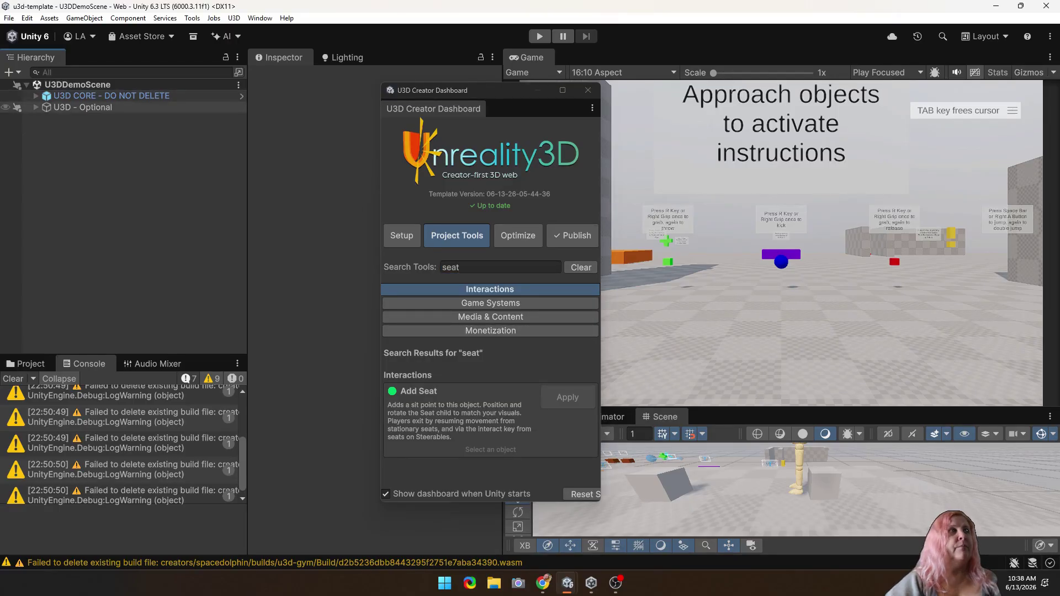
pyautogui.click(36, 107)
pyautogui.scroll(-7, 111, 267)
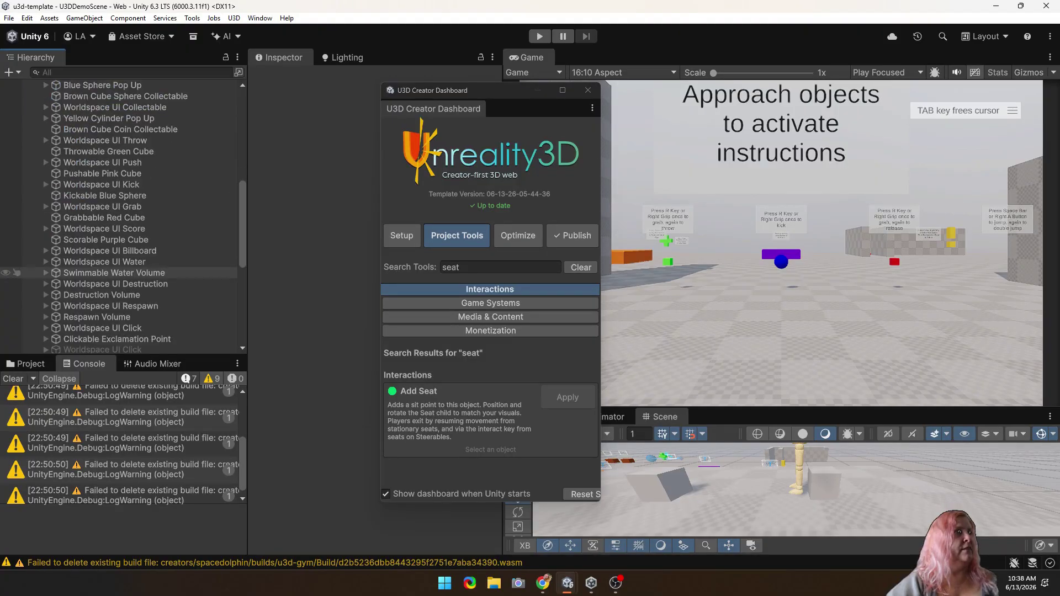
pyautogui.scroll(7, 110, 271)
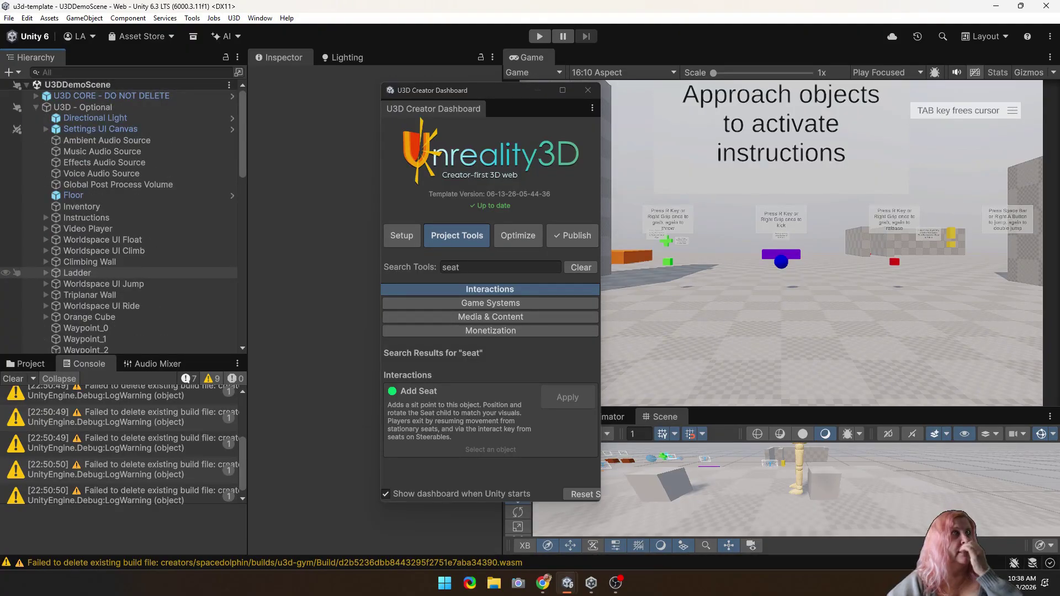
pyautogui.scroll(-5, 110, 273)
pyautogui.scroll(-7, 110, 270)
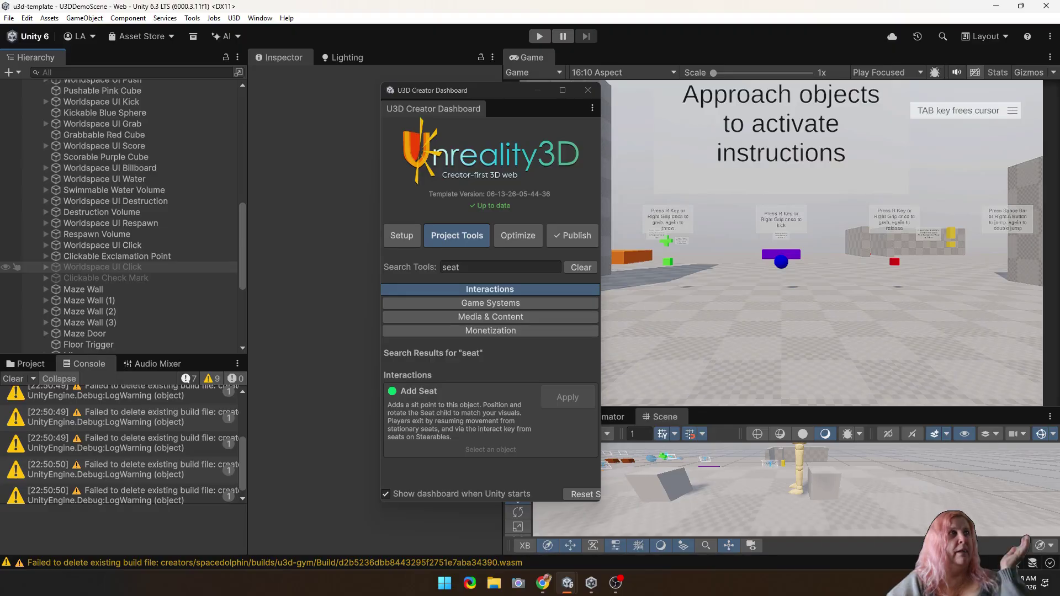
pyautogui.scroll(-3, 17, 268)
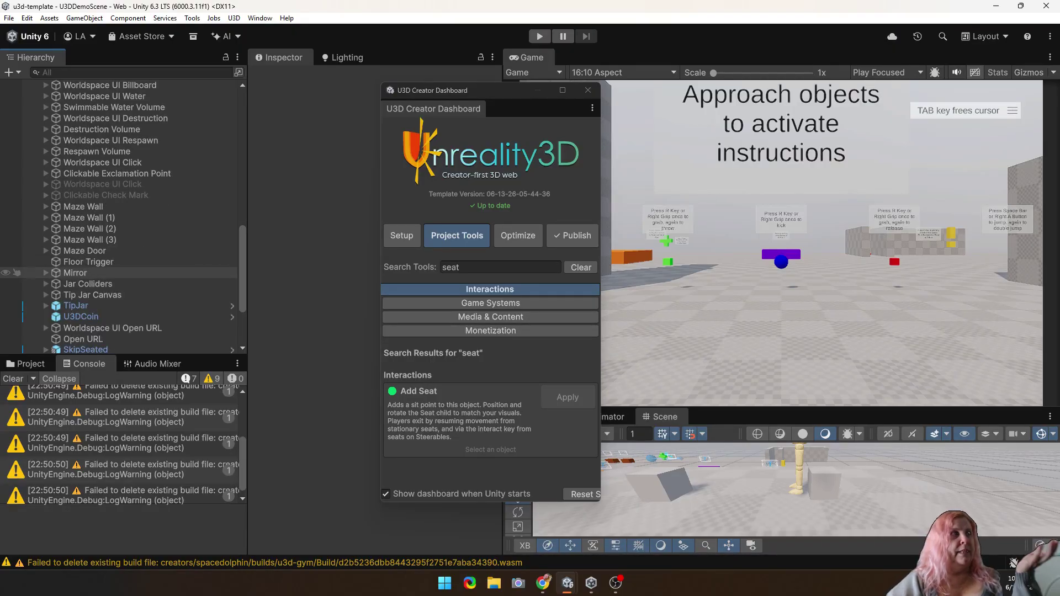
pyautogui.scroll(-5, 17, 272)
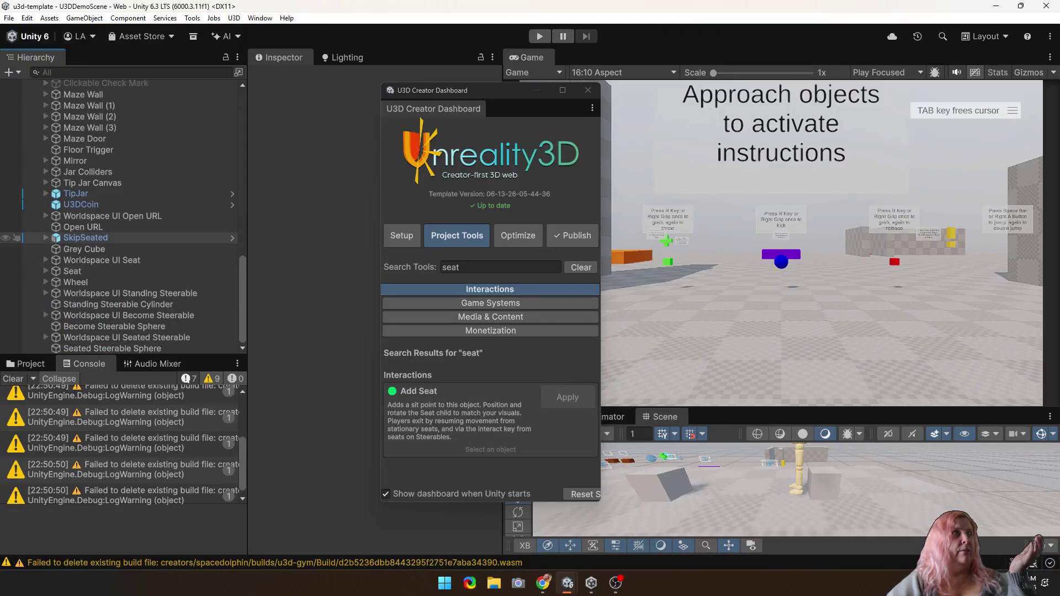
# Step: Select the Seat child inside the Seat object and move the Creator Dashboard aside to expose its U3D Seat settings
pyautogui.click(16, 272)
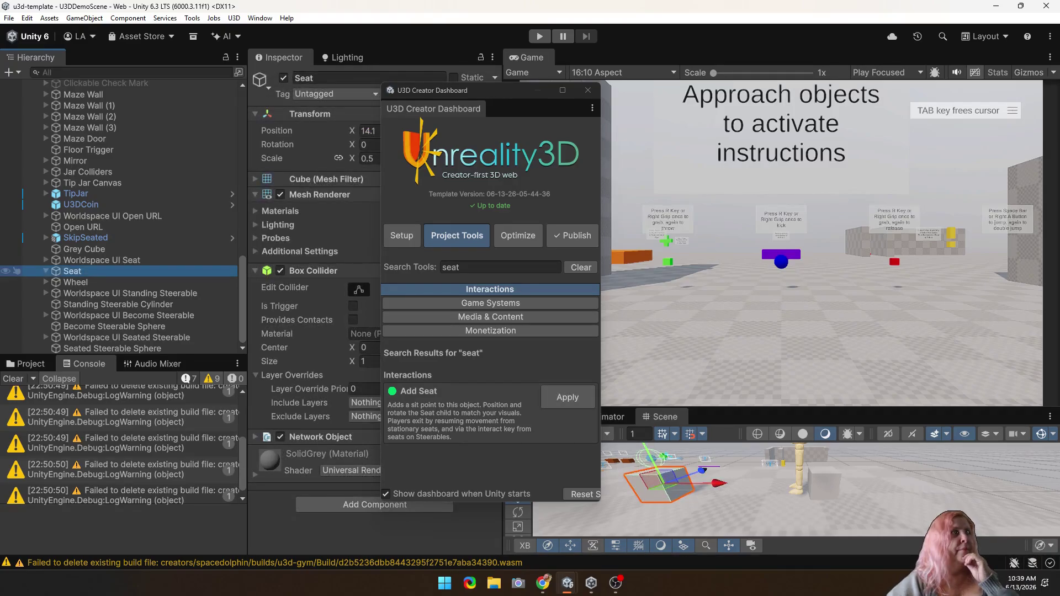
pyautogui.click(46, 272)
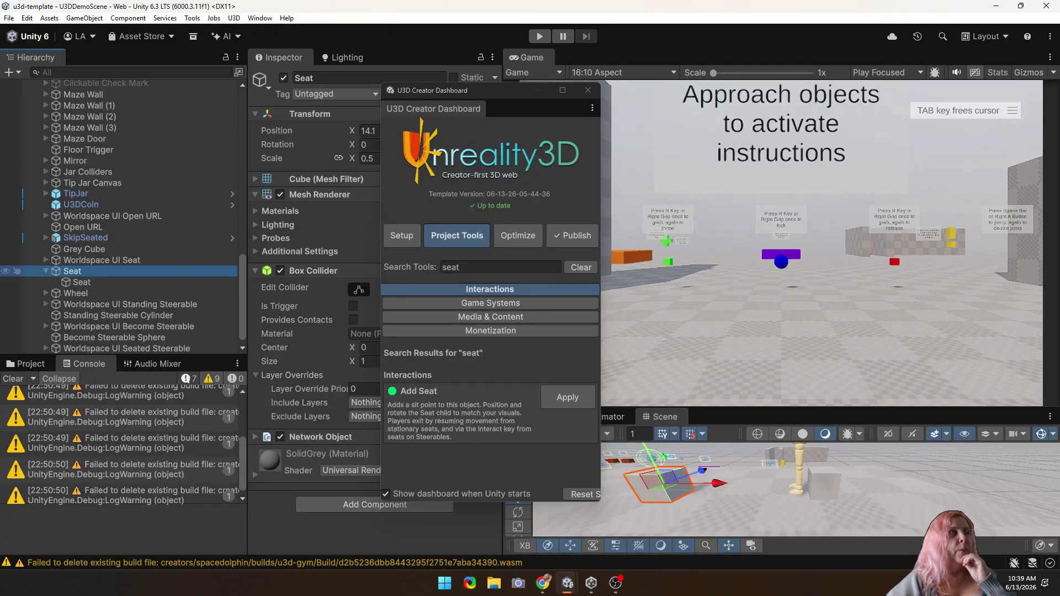
pyautogui.click(82, 282)
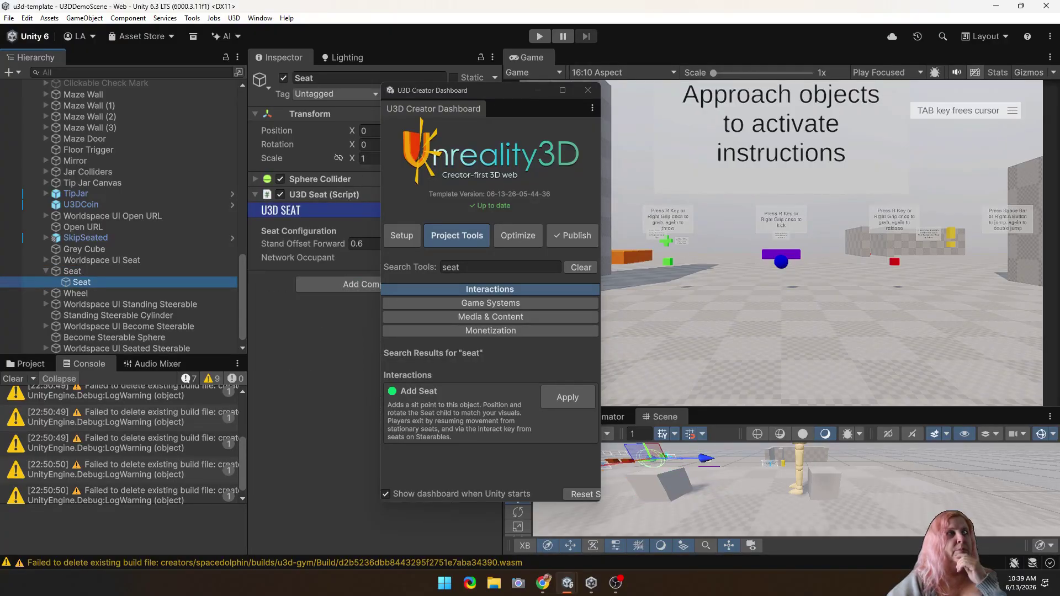
pyautogui.moveTo(485, 93); pyautogui.dragTo(657, 95)
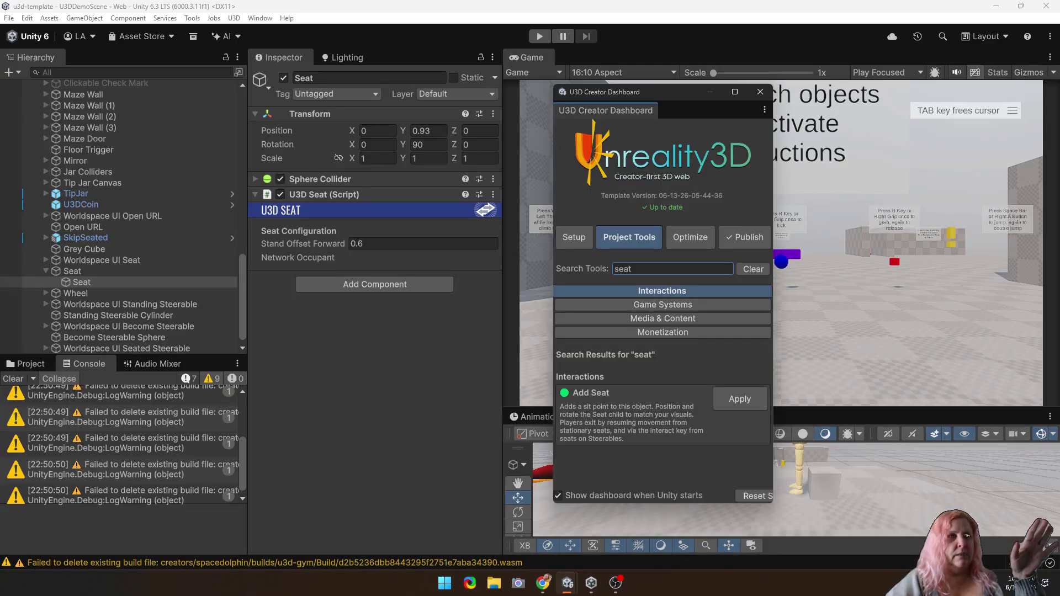
# Step: Switch to the Chrome window with the orange platform view of the U3D Gym and reload the page
pyautogui.moveTo(543, 583)
pyautogui.moveTo(661, 527)
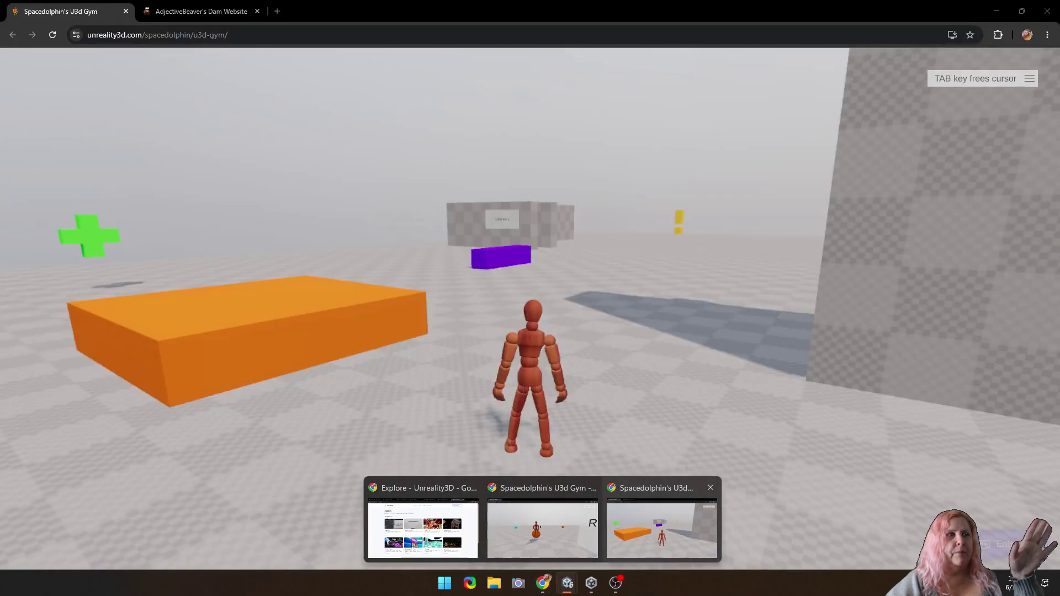
pyautogui.moveTo(543, 528)
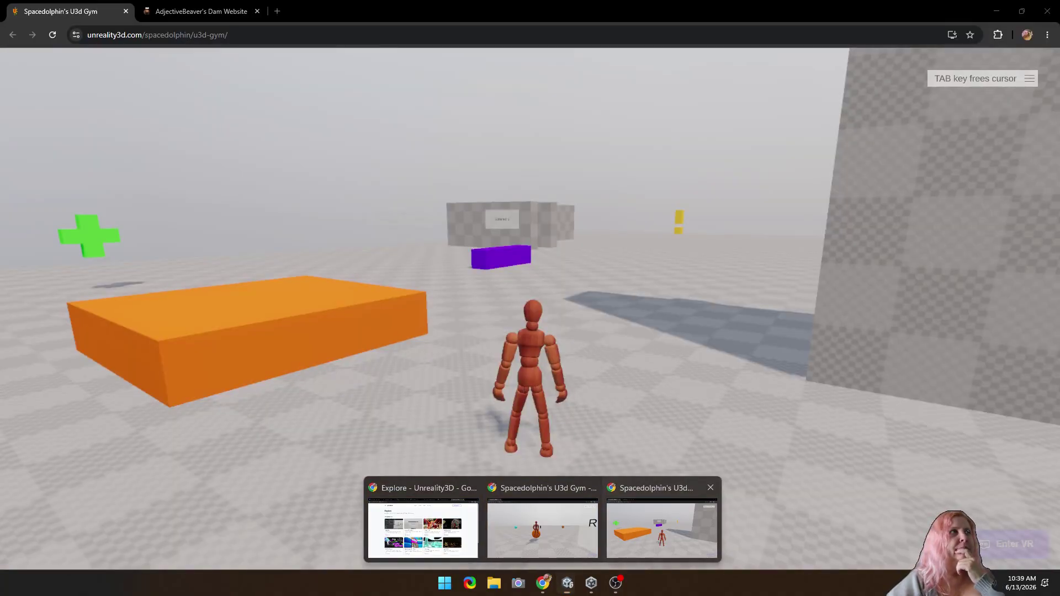
pyautogui.click(661, 527)
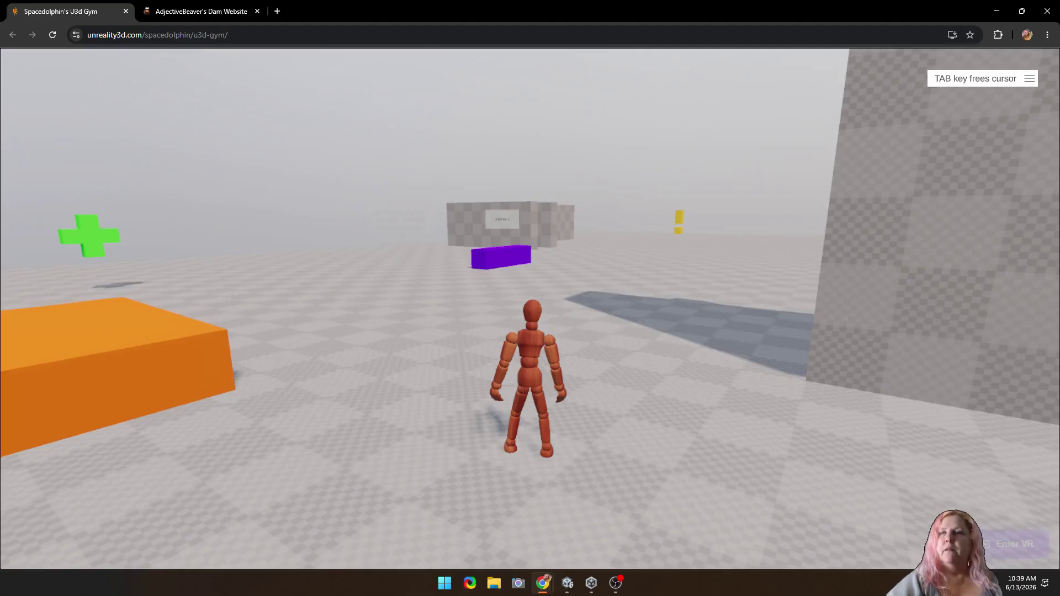
pyautogui.click(52, 35)
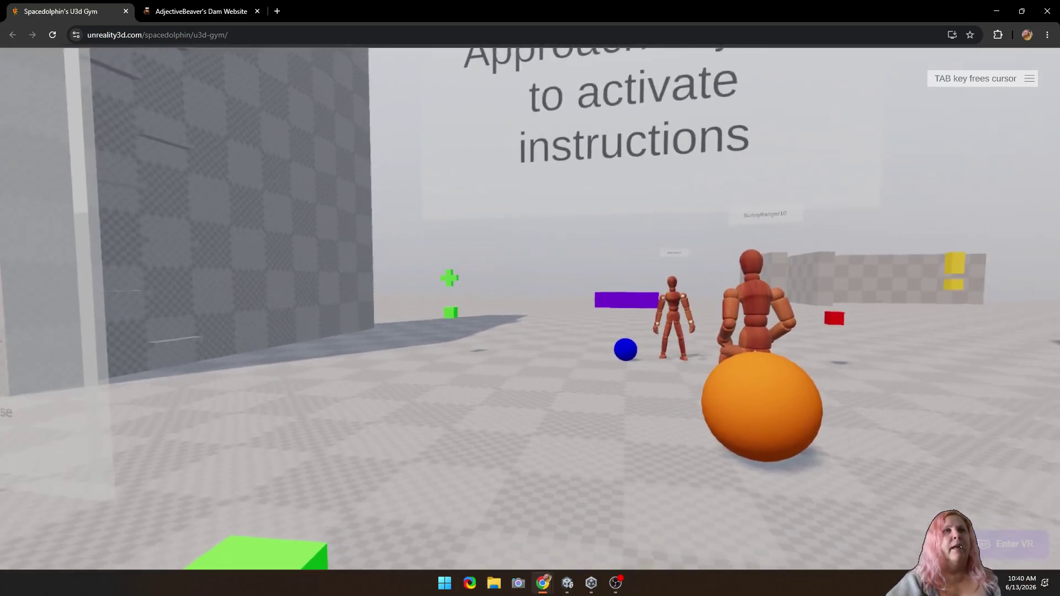
# Step: Walk the avatar through the scattered green cubes and around the player seated on the orange sphere
pyautogui.press('w')
pyautogui.press('w')
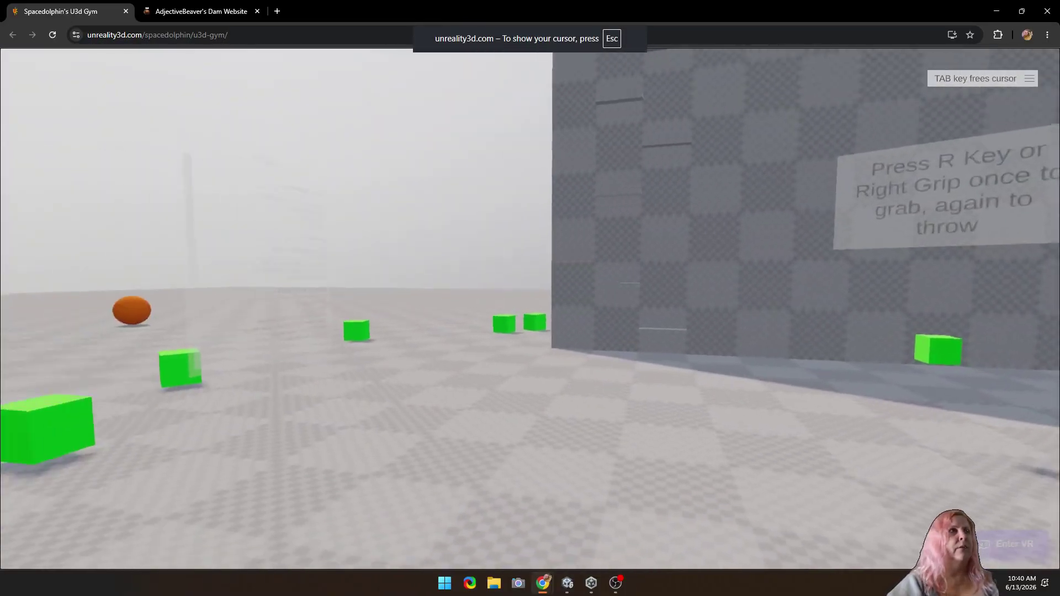
pyautogui.press('w')
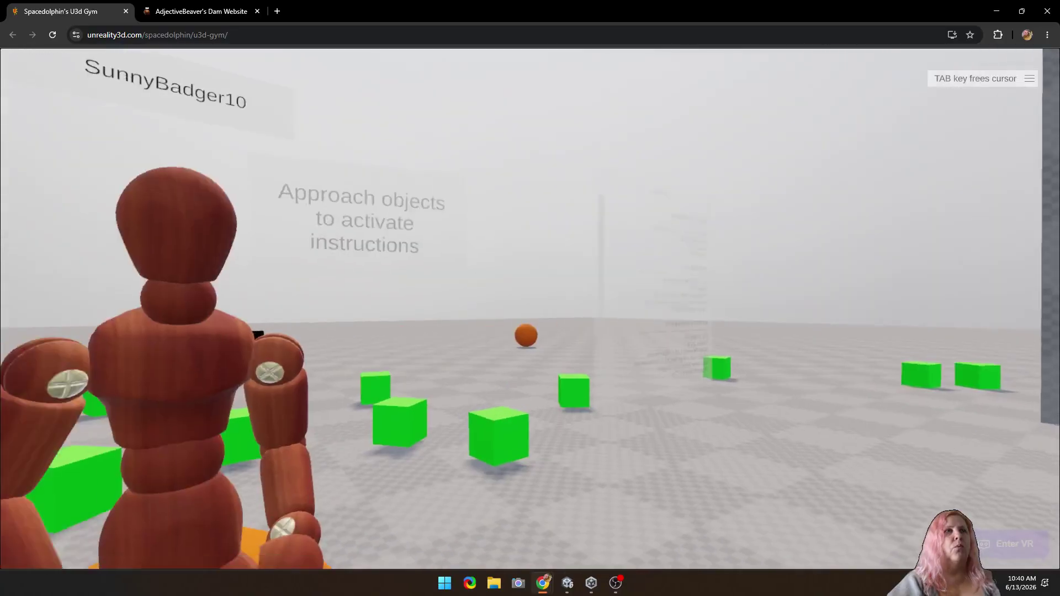
pyautogui.press('s')
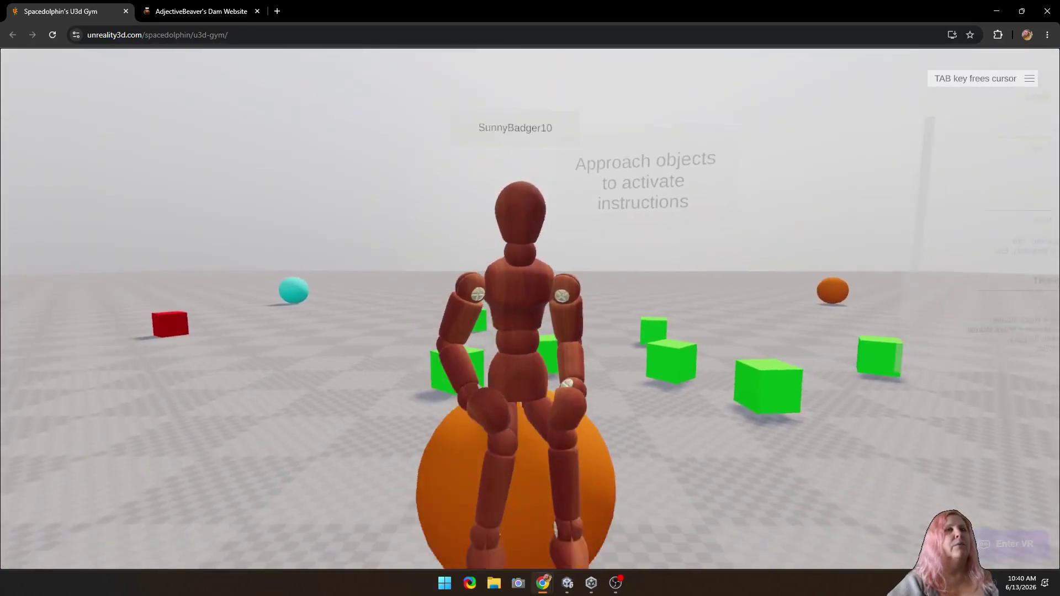
pyautogui.press('w')
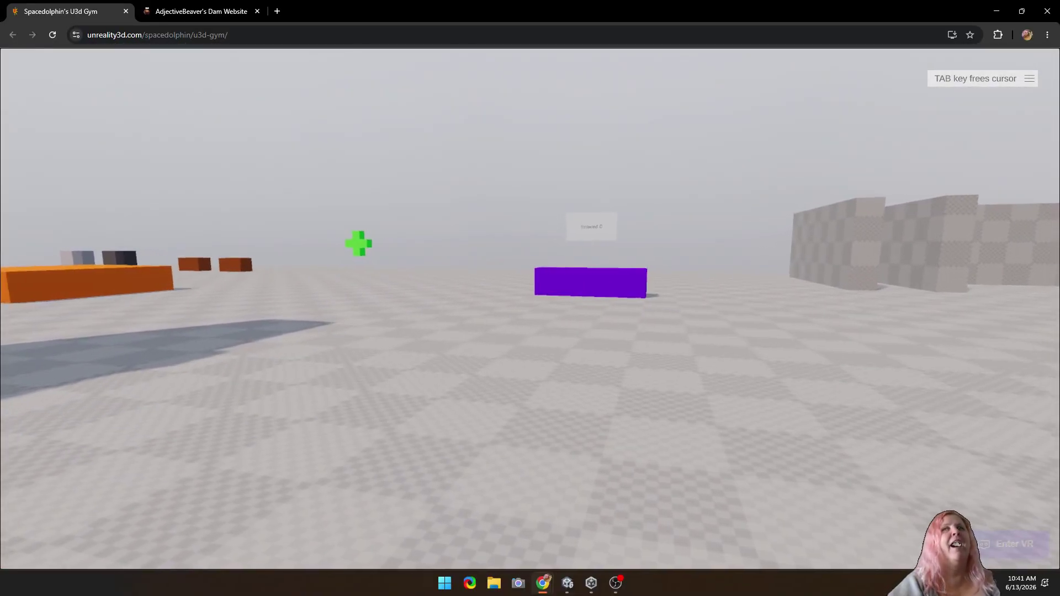
pyautogui.press('w')
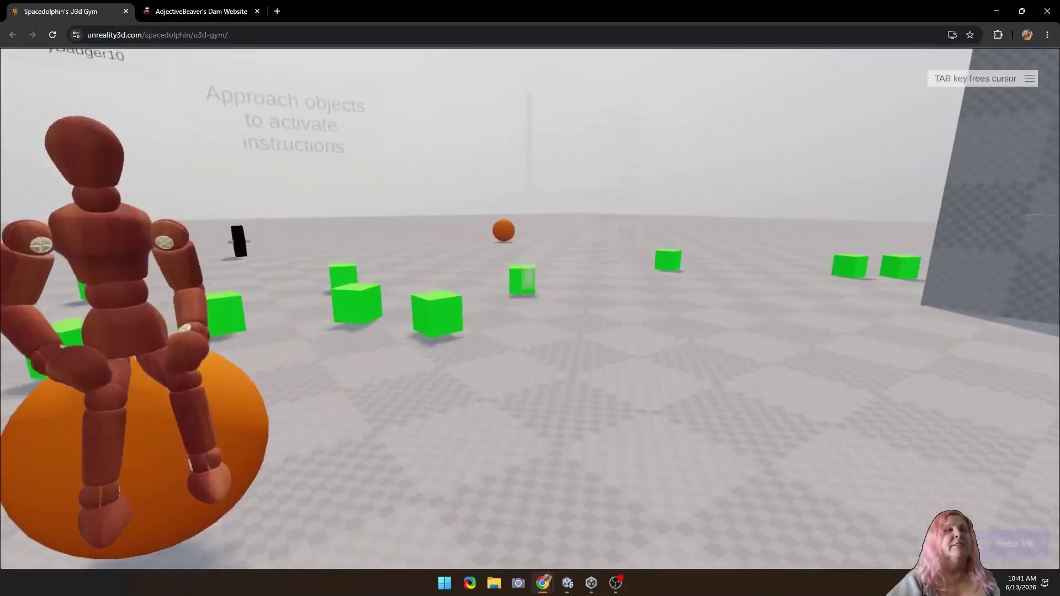
# Step: Walk the avatar past the tall wall to the green spawner cross, then step back to view its spawn instructions
pyautogui.press('w')
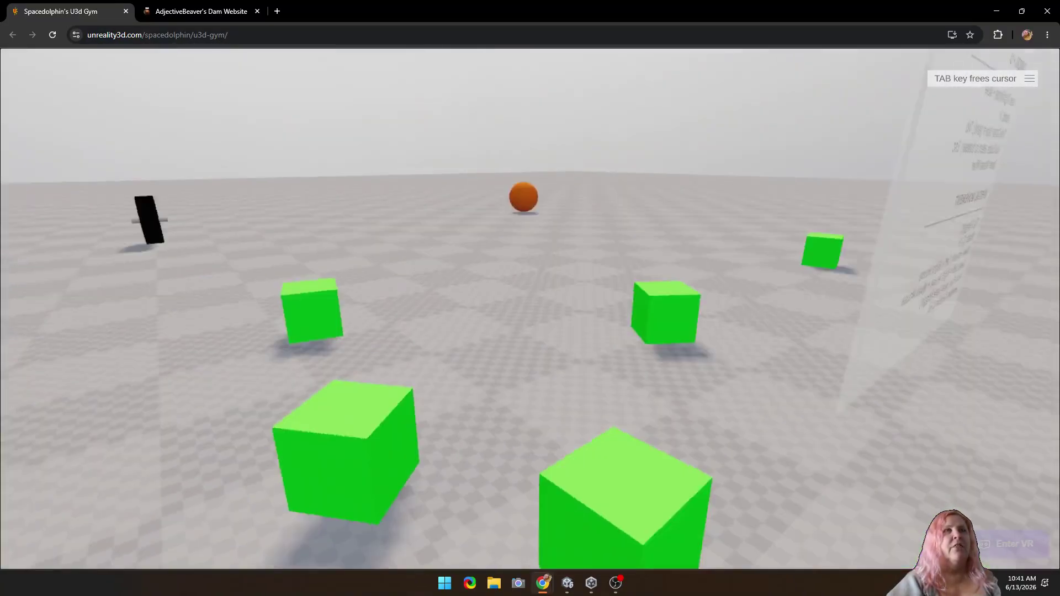
pyautogui.press('w')
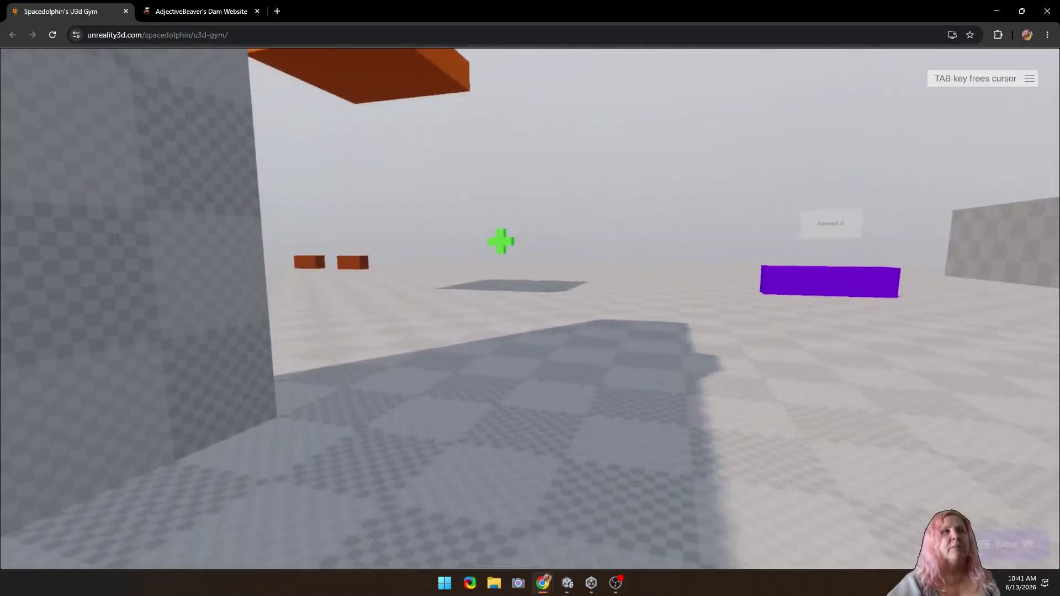
pyautogui.press('w')
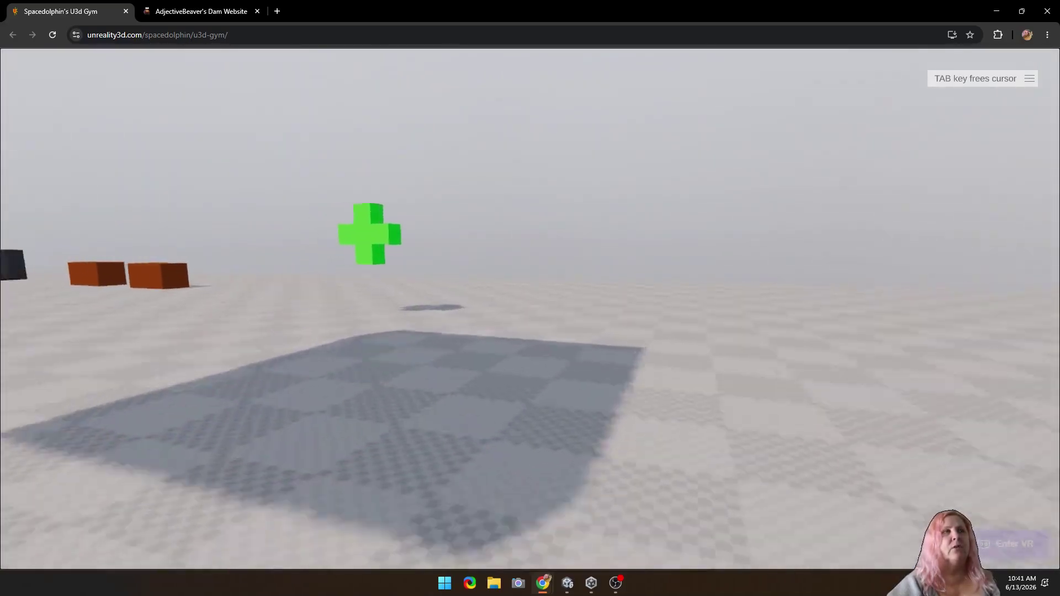
pyautogui.press('w')
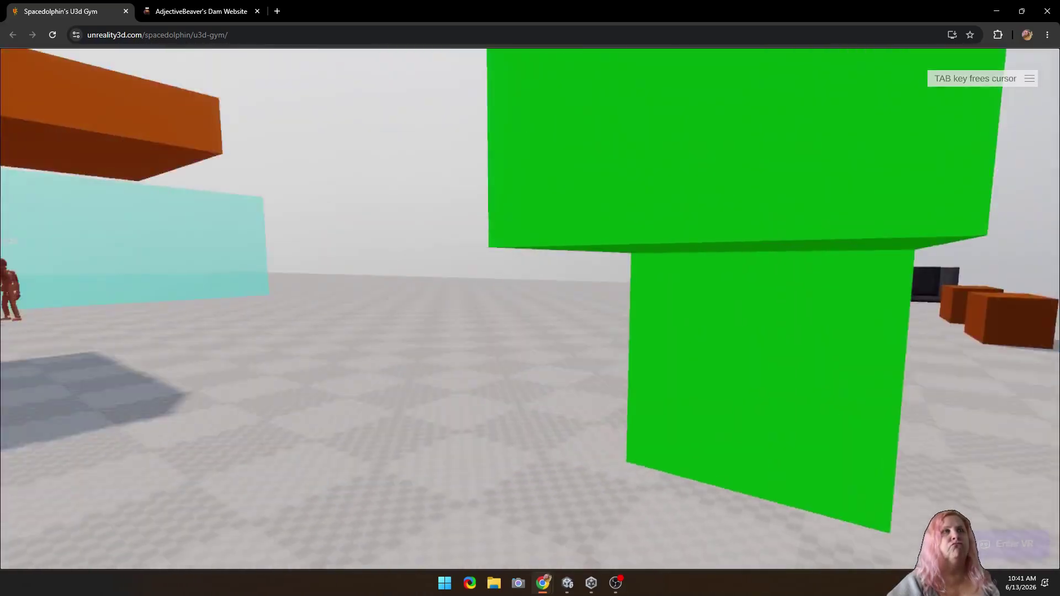
pyautogui.press('s')
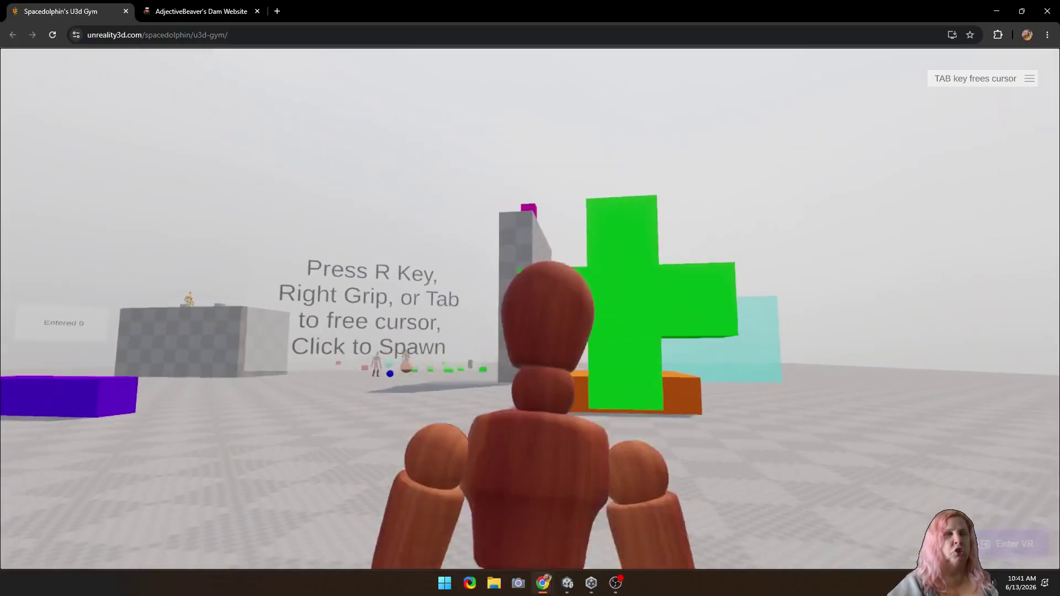
pyautogui.press('a')
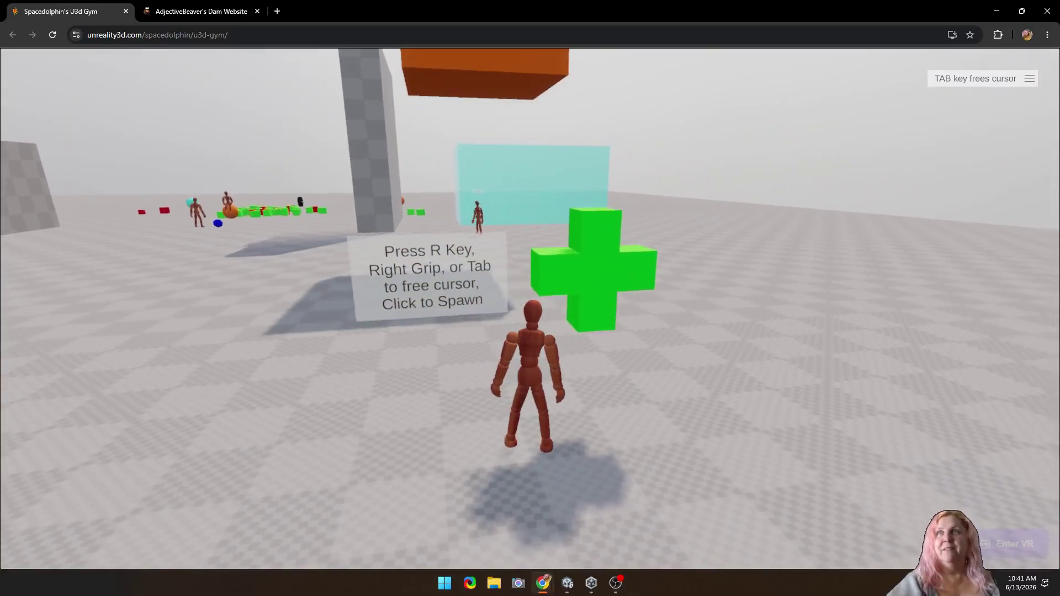
# Step: Walk the avatar past the translucent turquoise block and get it onto the top of the tall checkered wall
pyautogui.press('w')
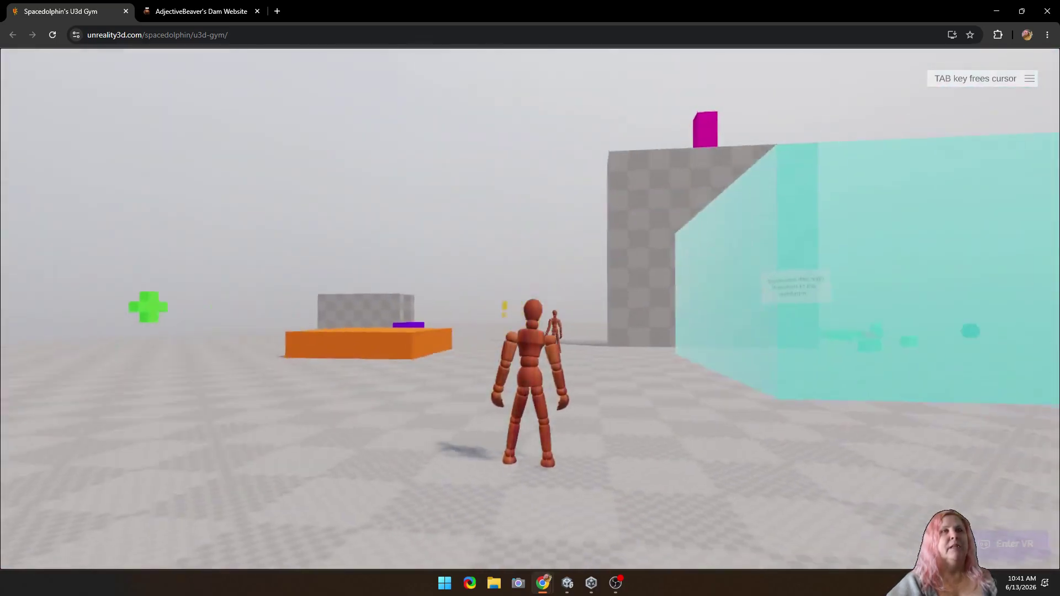
pyautogui.press('w')
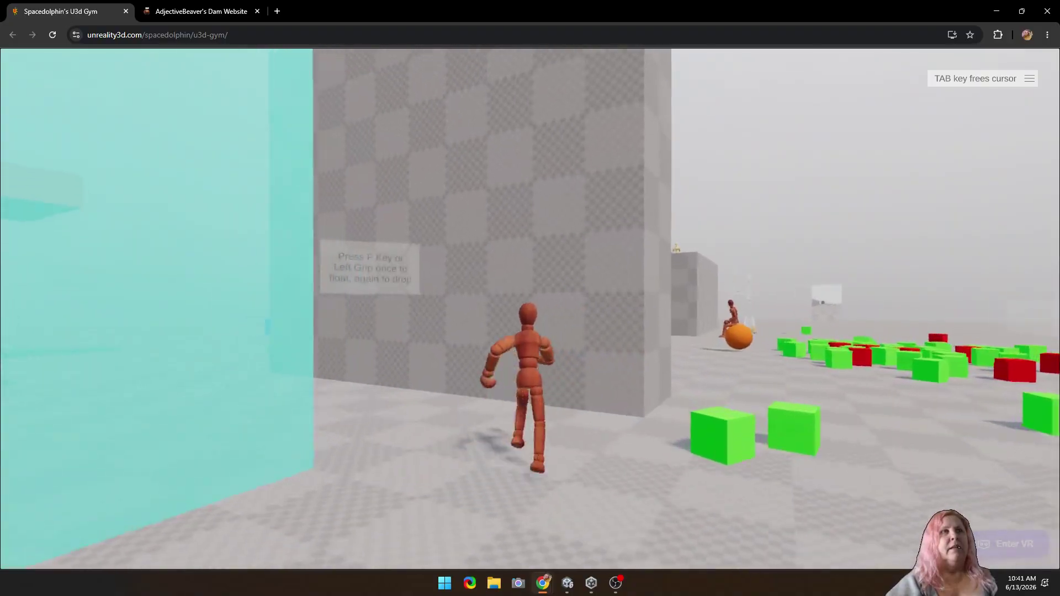
pyautogui.press('space')
pyautogui.press('w')
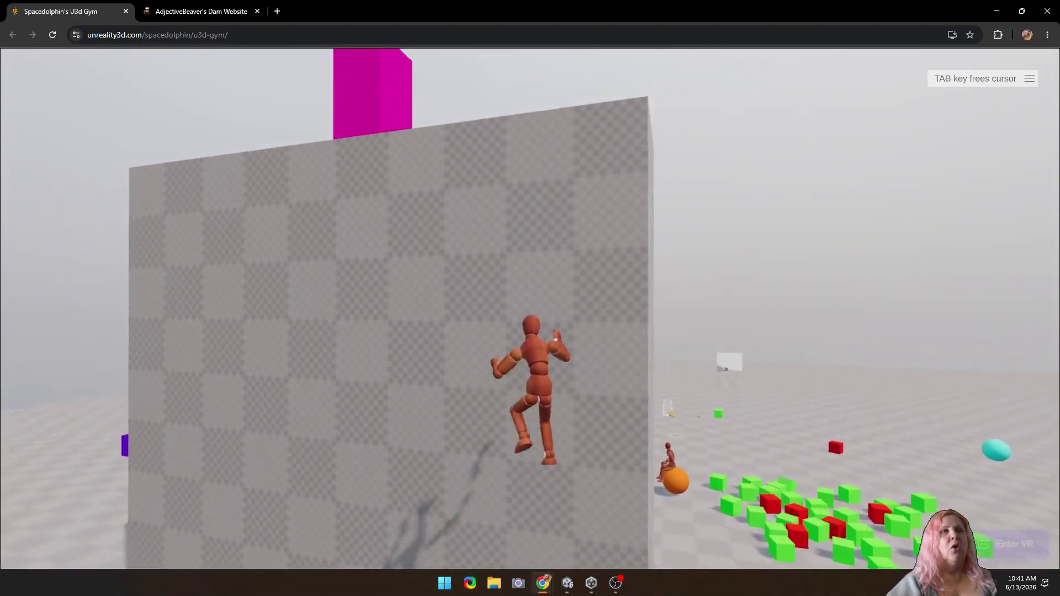
pyautogui.press('w')
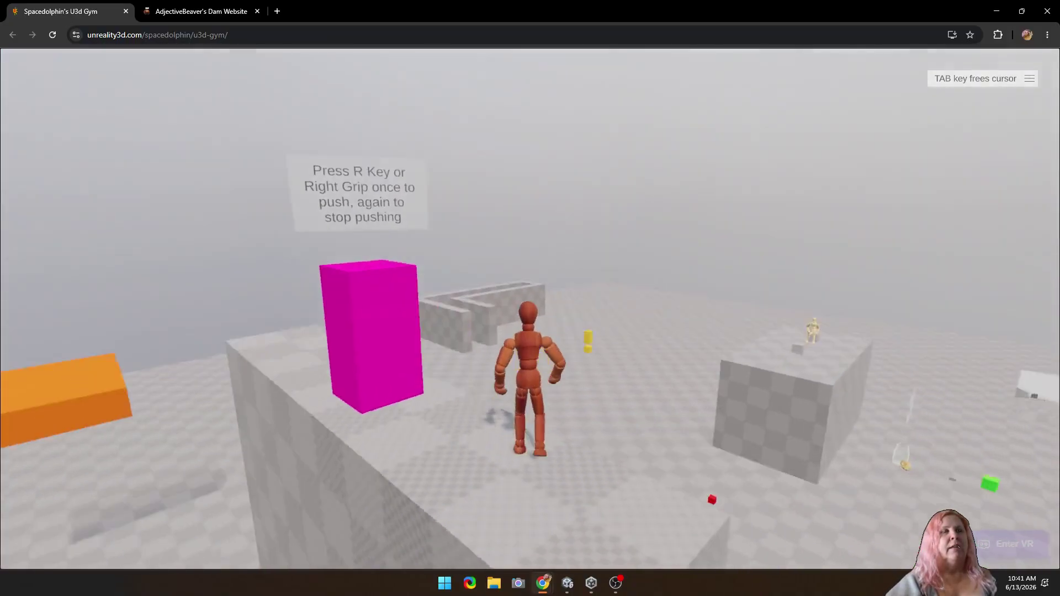
# Step: Walk the avatar behind the magenta block and push it off the top of the tall wall
pyautogui.press('w')
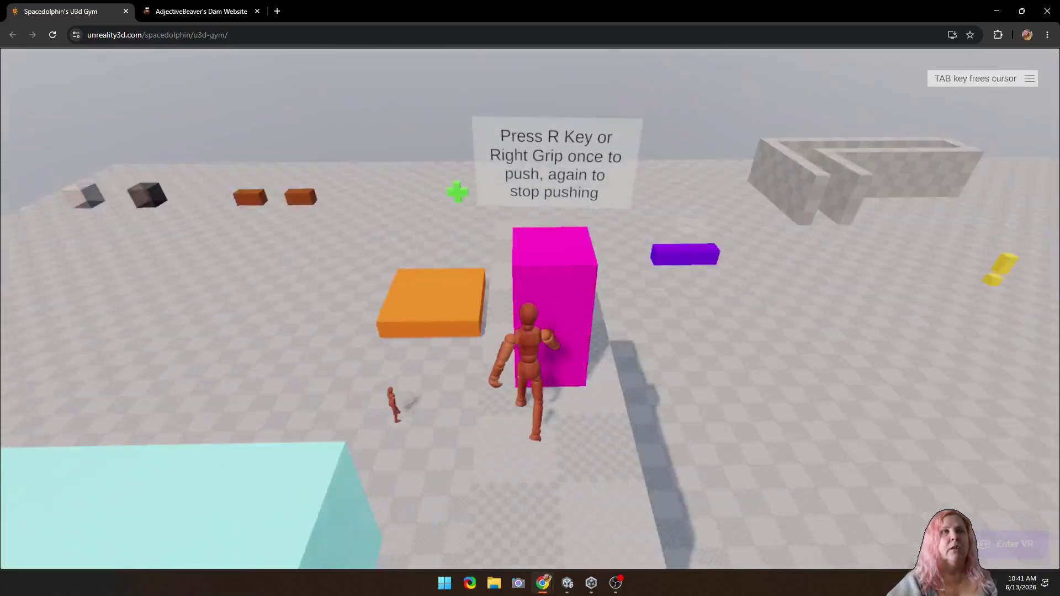
pyautogui.press('w')
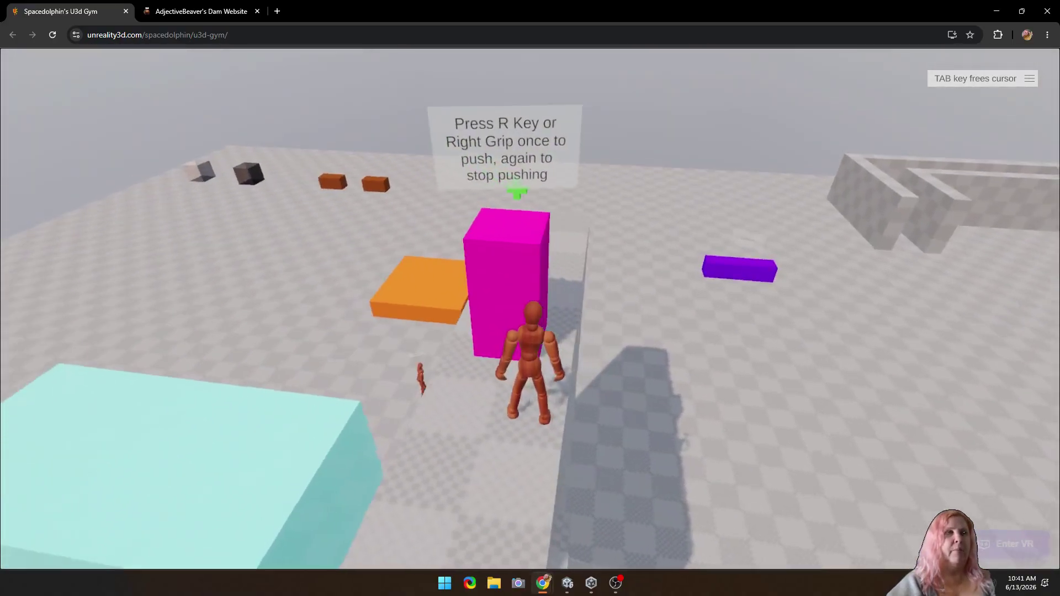
pyautogui.press('r')
pyautogui.press('s')
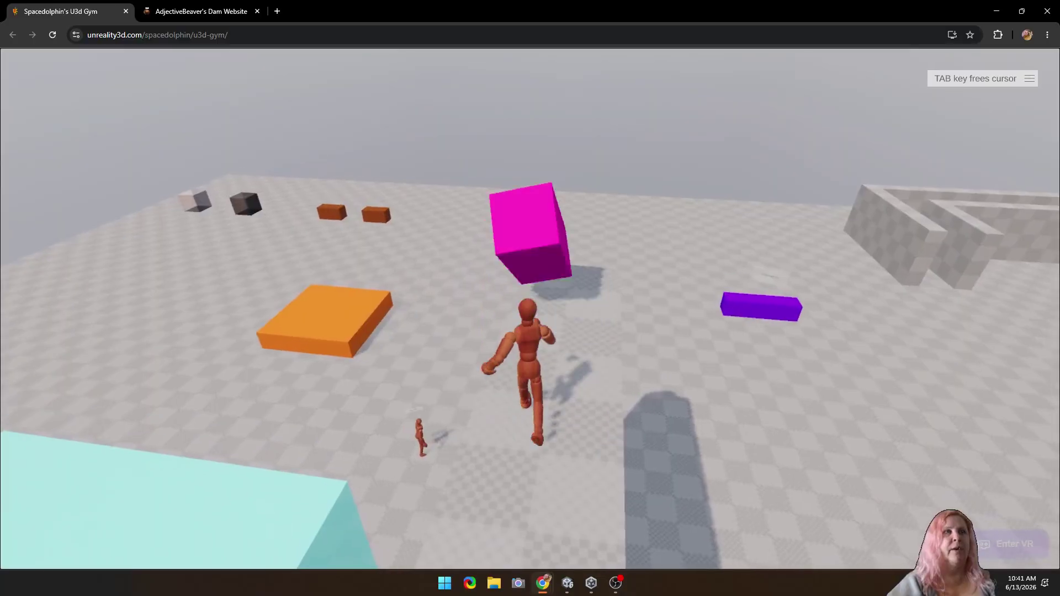
pyautogui.press('w')
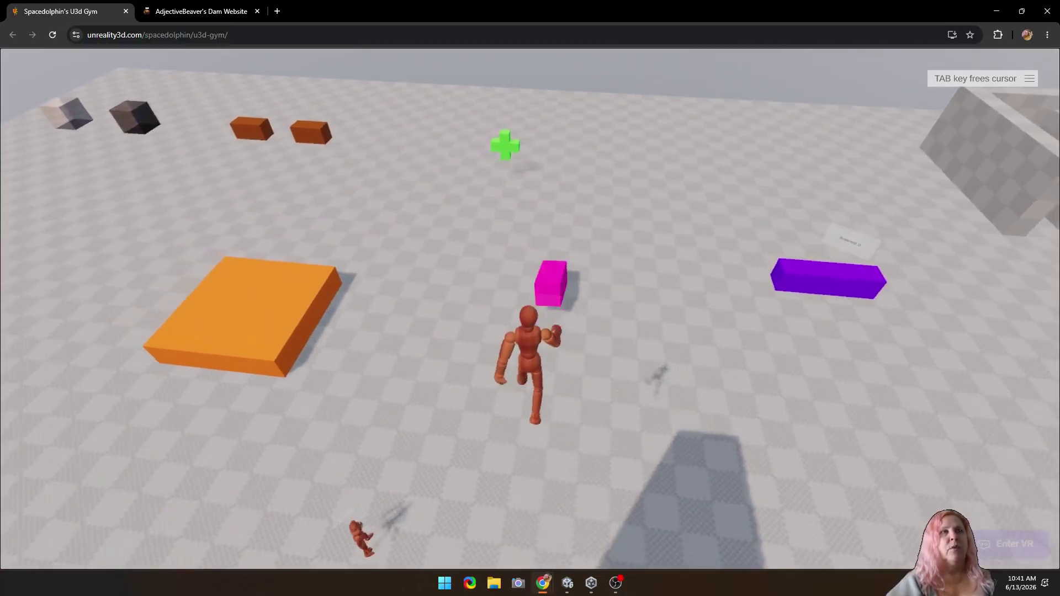
# Step: Walk the avatar to the two orange collection pedestals, collect the yellow coin, and step back
pyautogui.press('w')
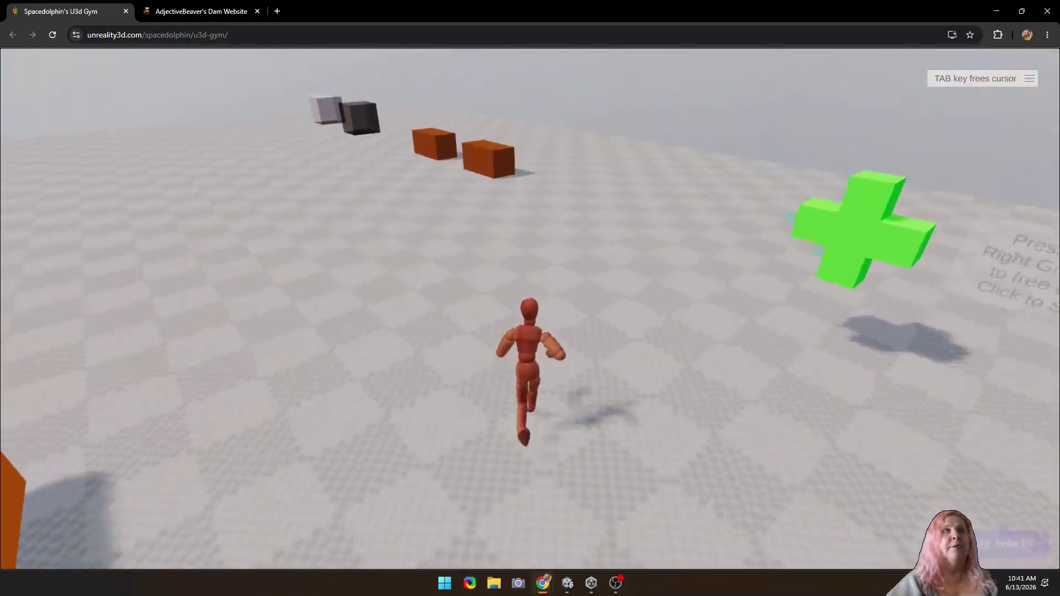
pyautogui.press('w')
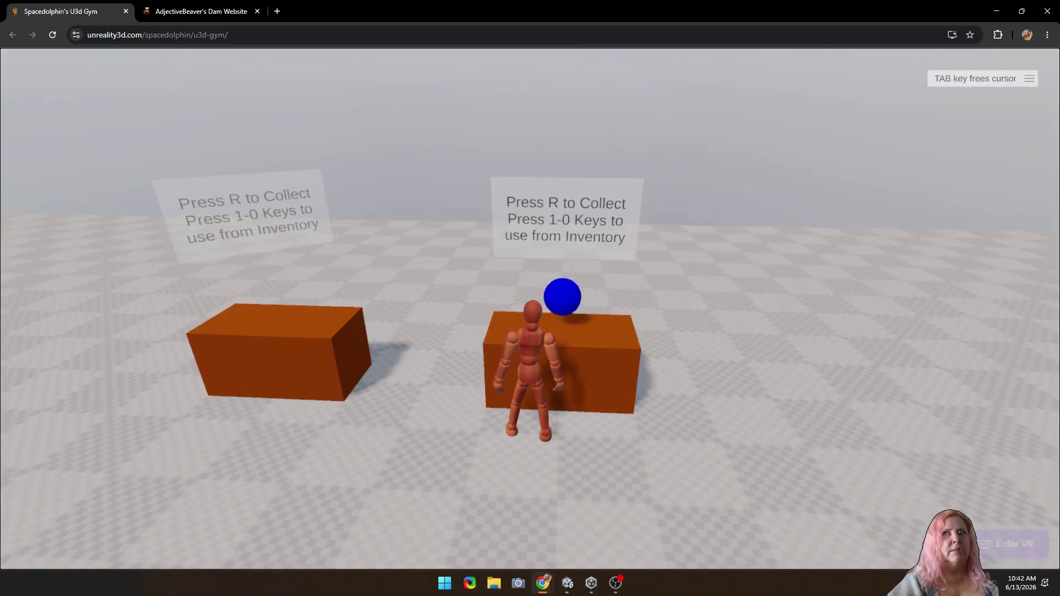
pyautogui.press('w')
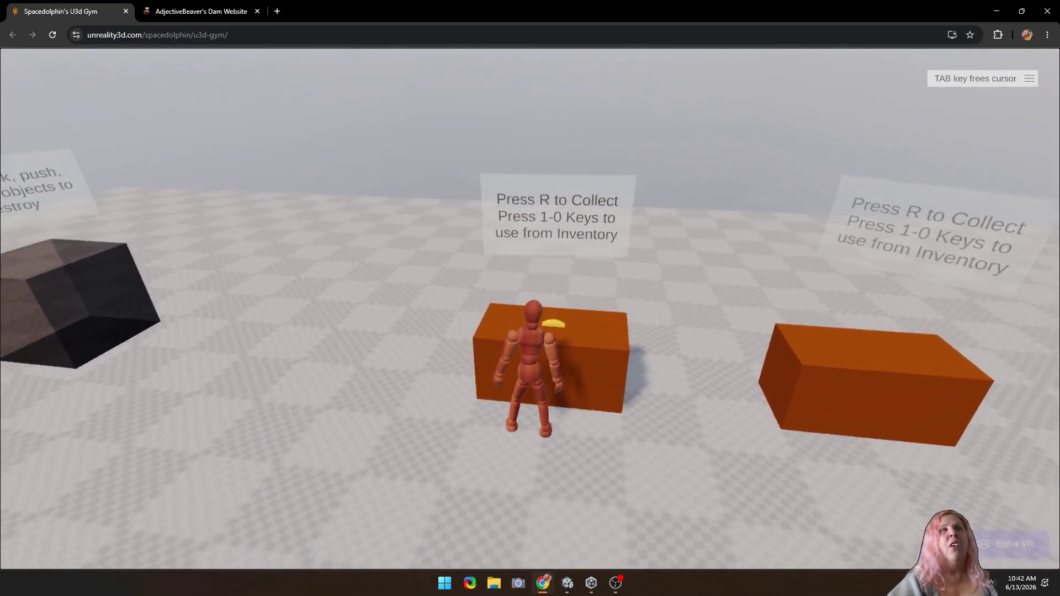
pyautogui.press('r')
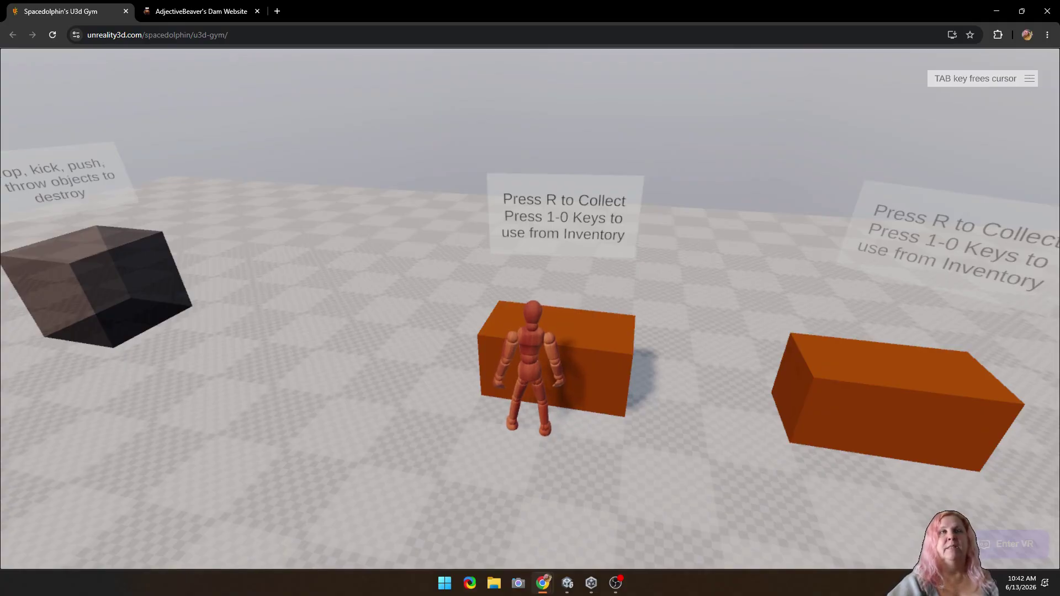
pyautogui.press('s')
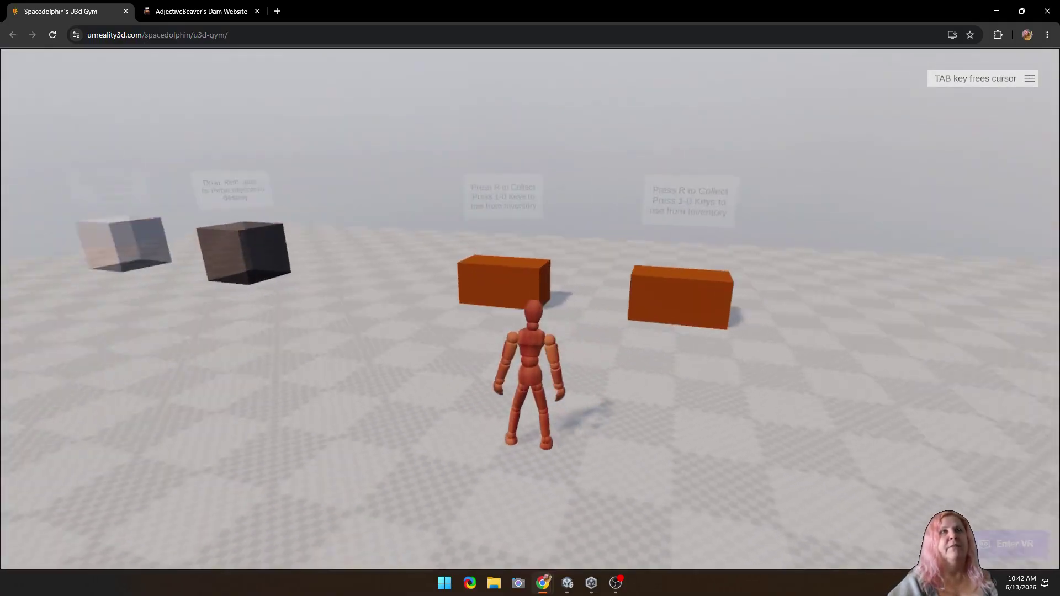
# Step: Return the avatar to the orange pedestals, collect the blue ball again, and use inventory slot 1
pyautogui.press('a')
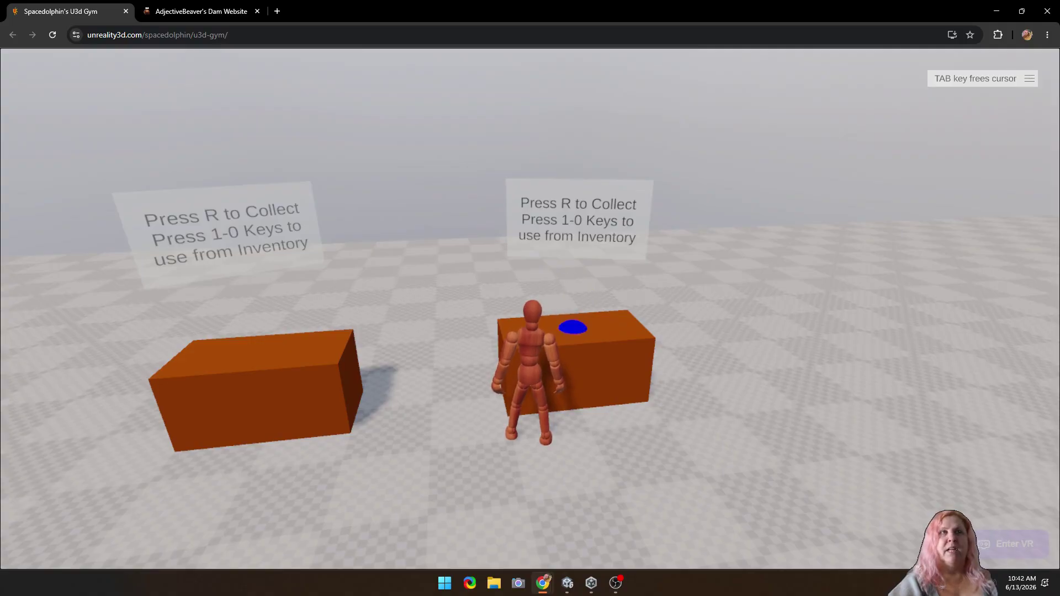
pyautogui.press('a')
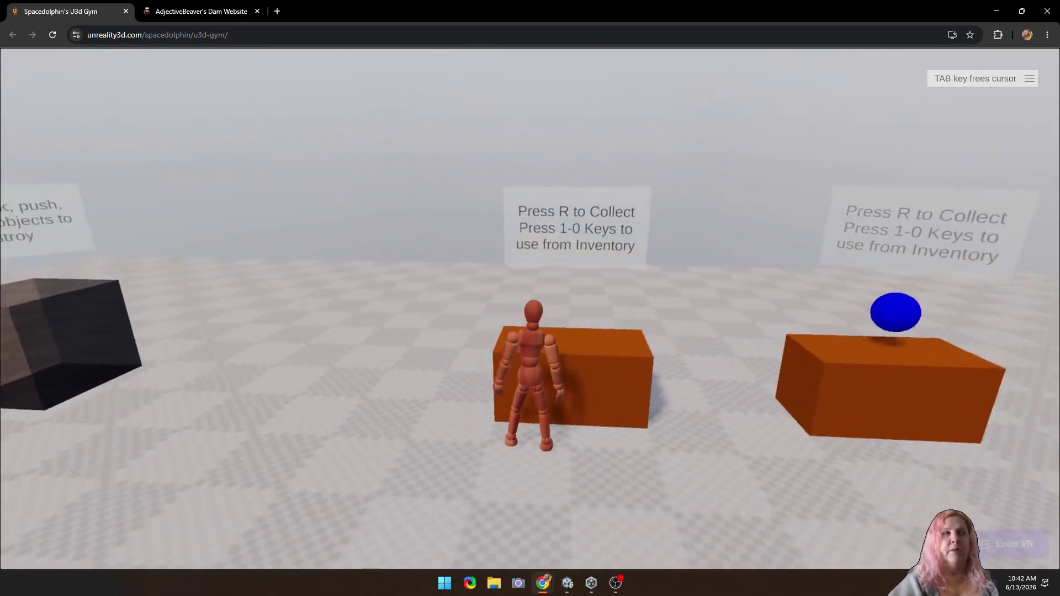
pyautogui.press('r')
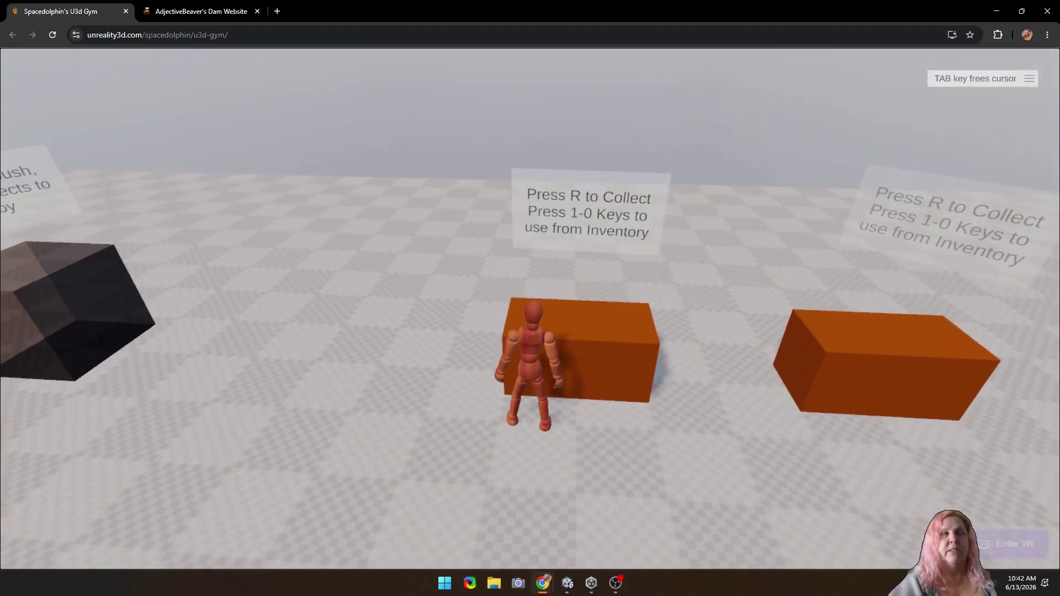
pyautogui.press('1')
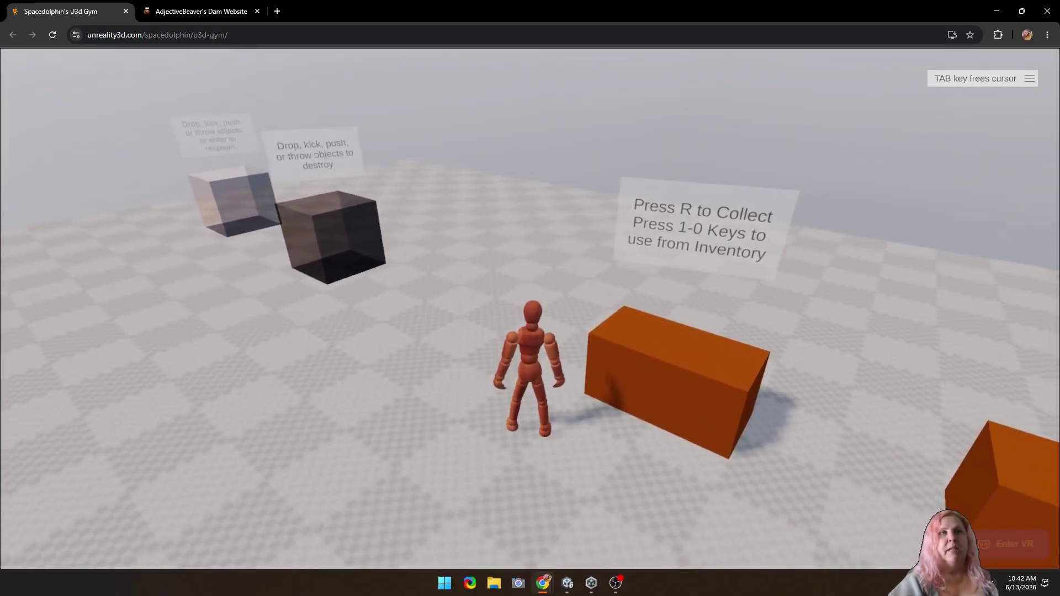
# Step: Walk the avatar to the respawn cube and bring out a yellow coin in front of the avatar
pyautogui.press('w')
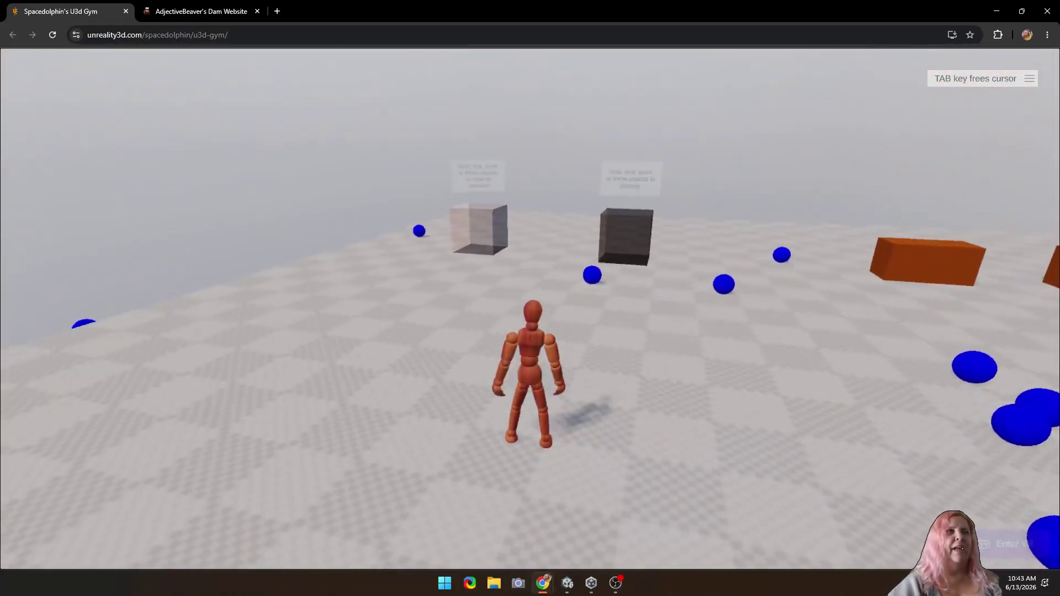
pyautogui.press('w')
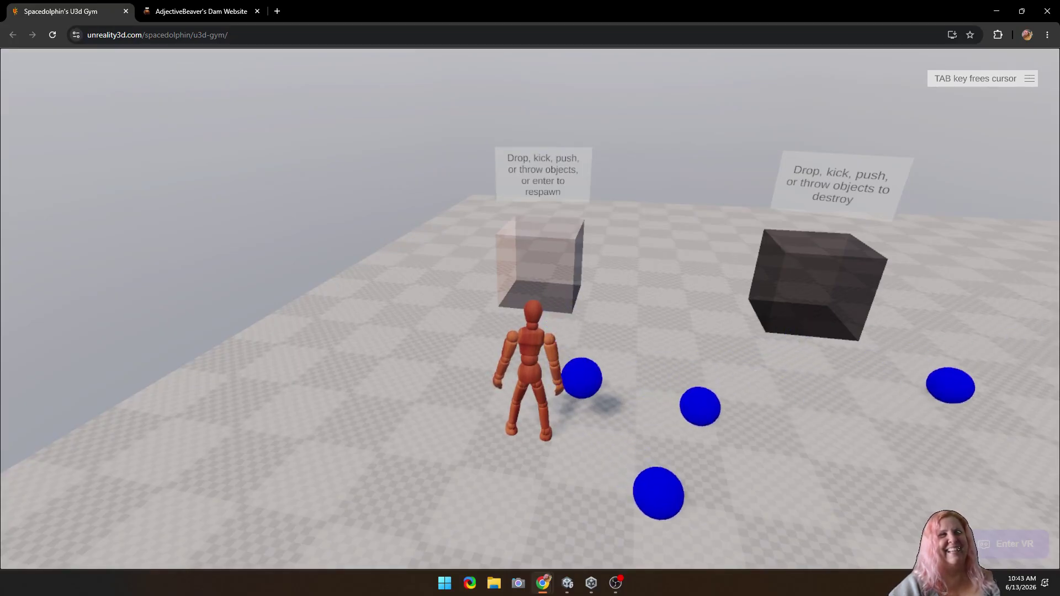
pyautogui.press('e')
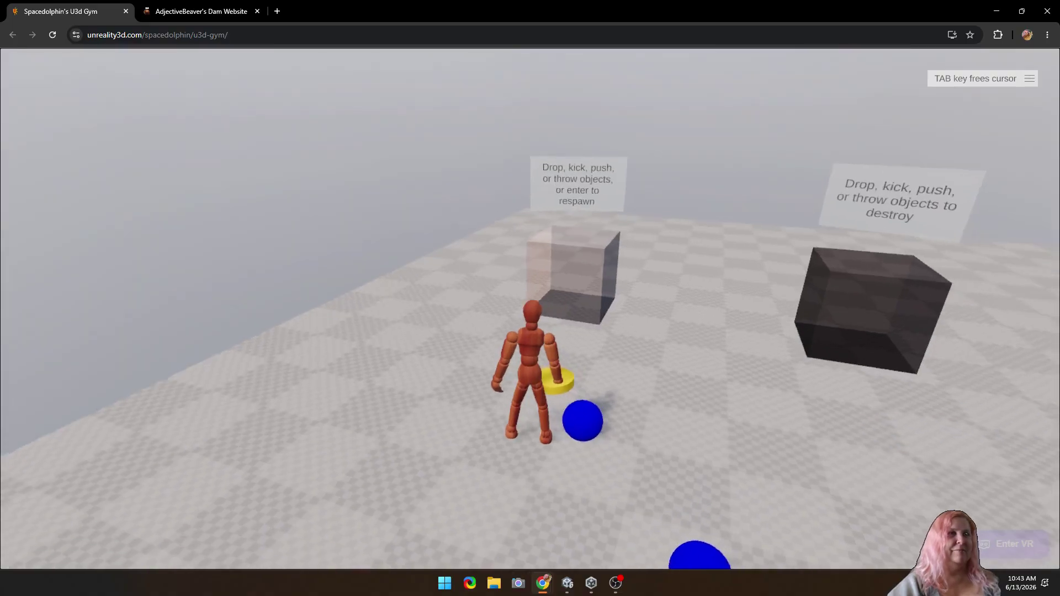
# Step: Walk the avatar around the translucent respawn cube and dark destroy cube among the scattered yellow coins
pyautogui.press('s')
pyautogui.press('w')
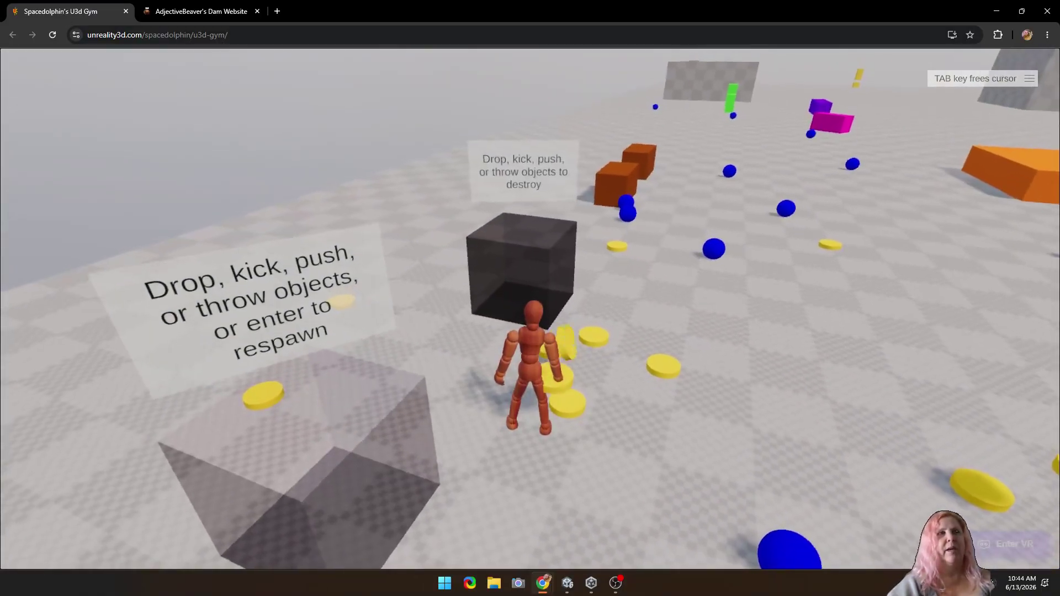
pyautogui.press('w')
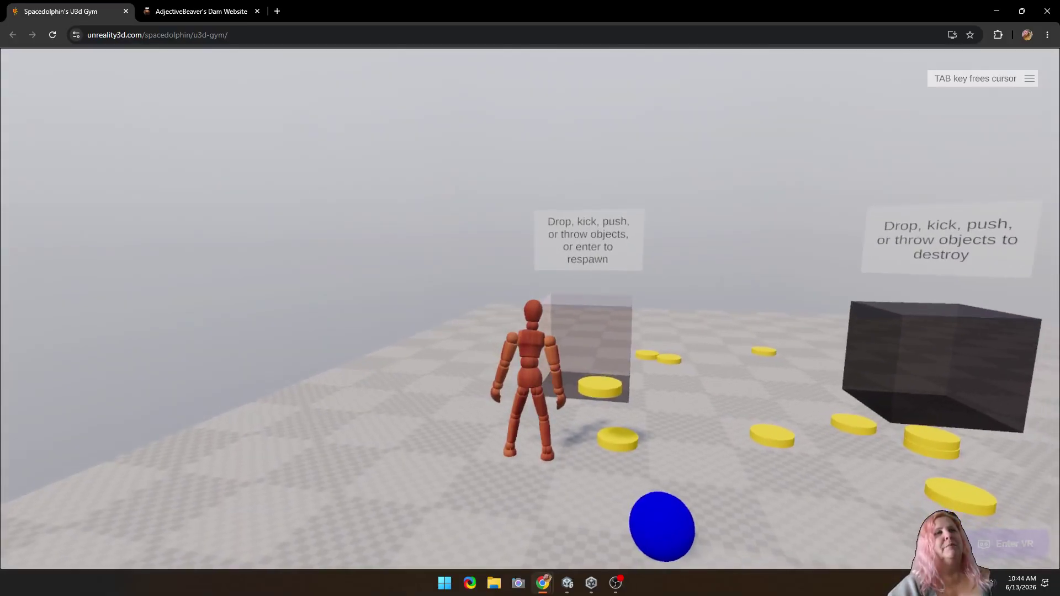
pyautogui.press('w')
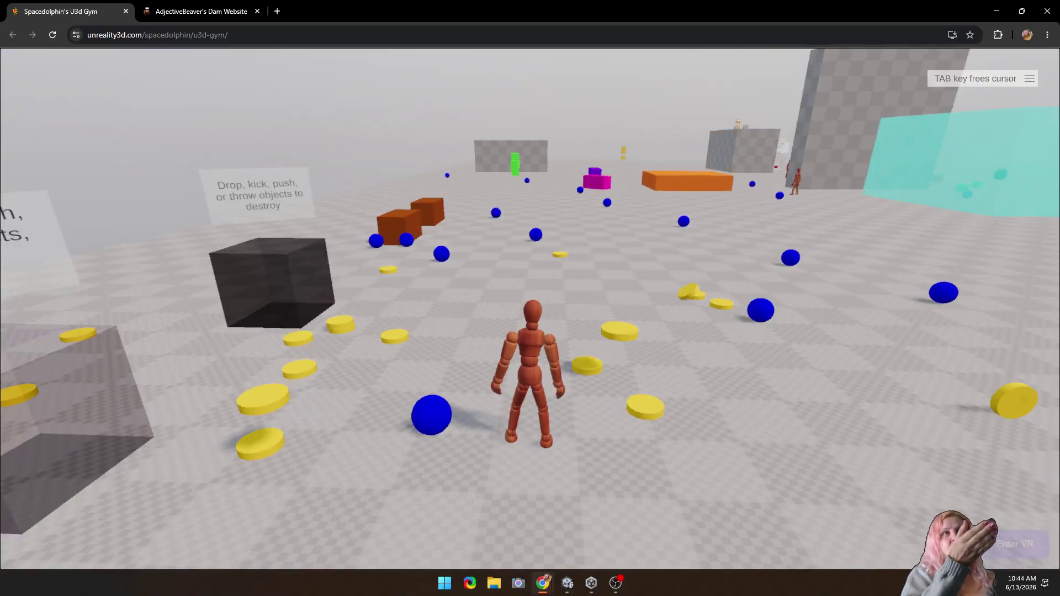
# Step: Walk the avatar past the orange pedestals to the green spawner cross and back toward the pedestals
pyautogui.press('w')
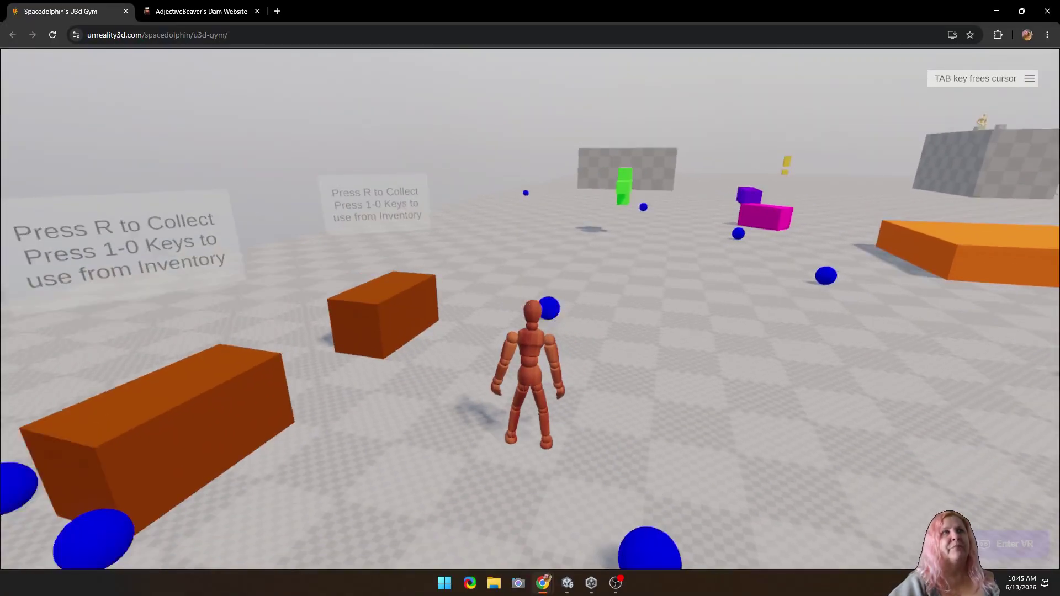
pyautogui.press('w')
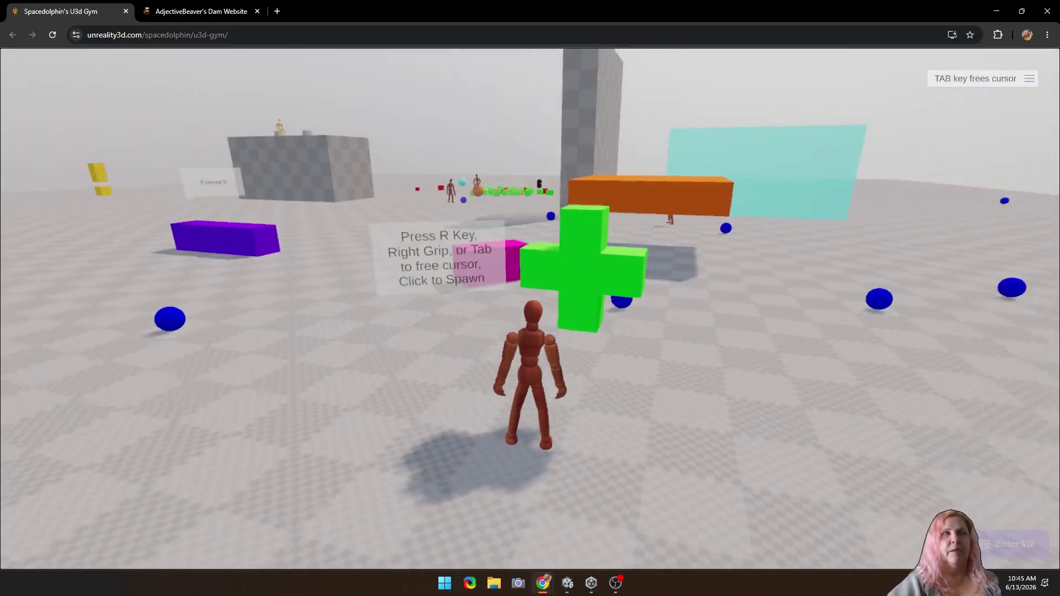
pyautogui.press('w')
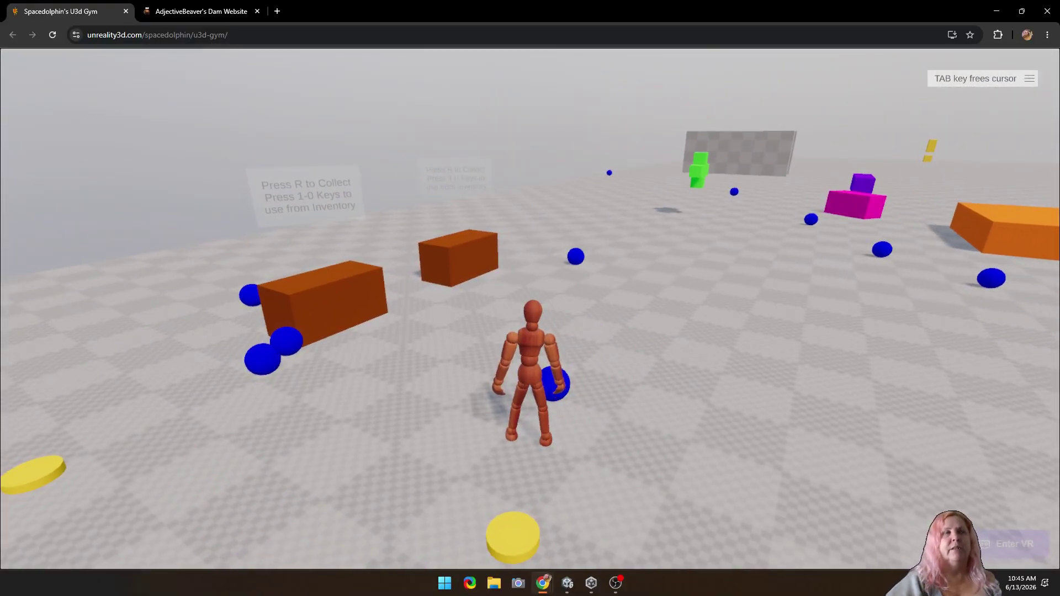
# Step: Walk the avatar by the respawn and destroy cubes and return to the pedestal holding the yellow coin
pyautogui.press('w')
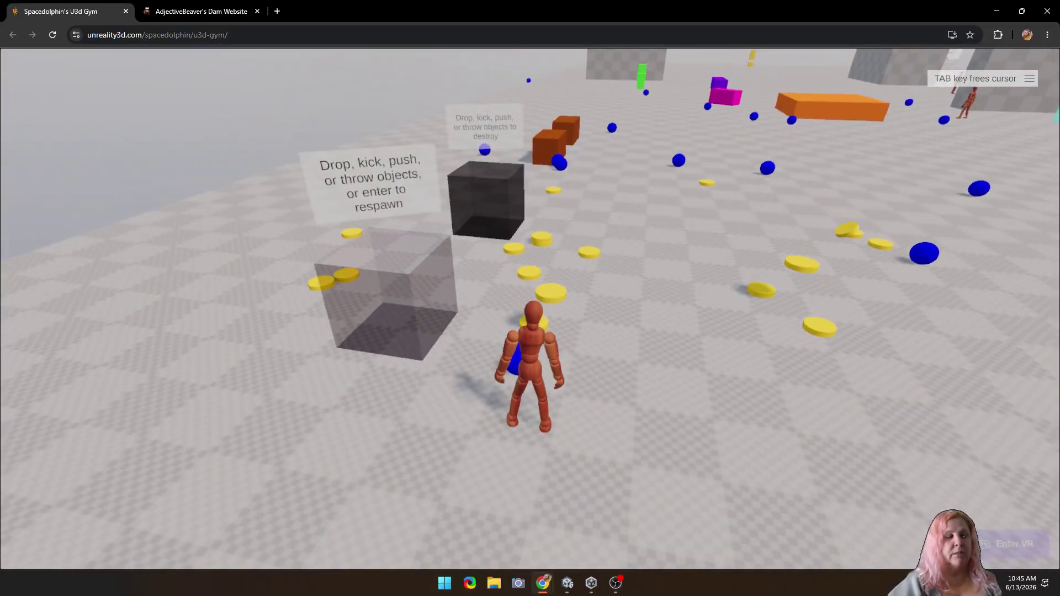
pyautogui.press('w')
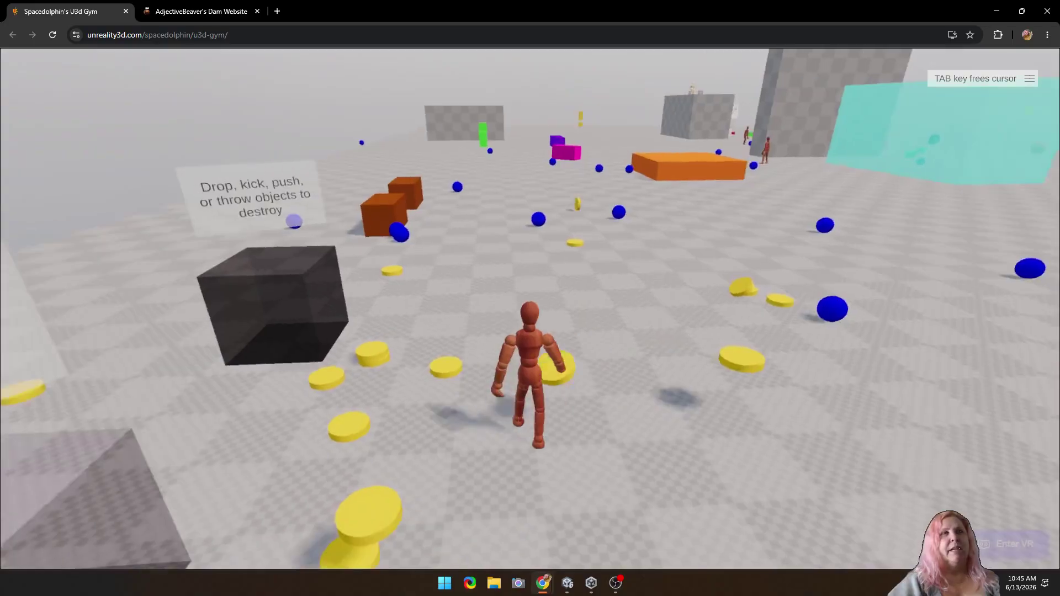
pyautogui.press('w')
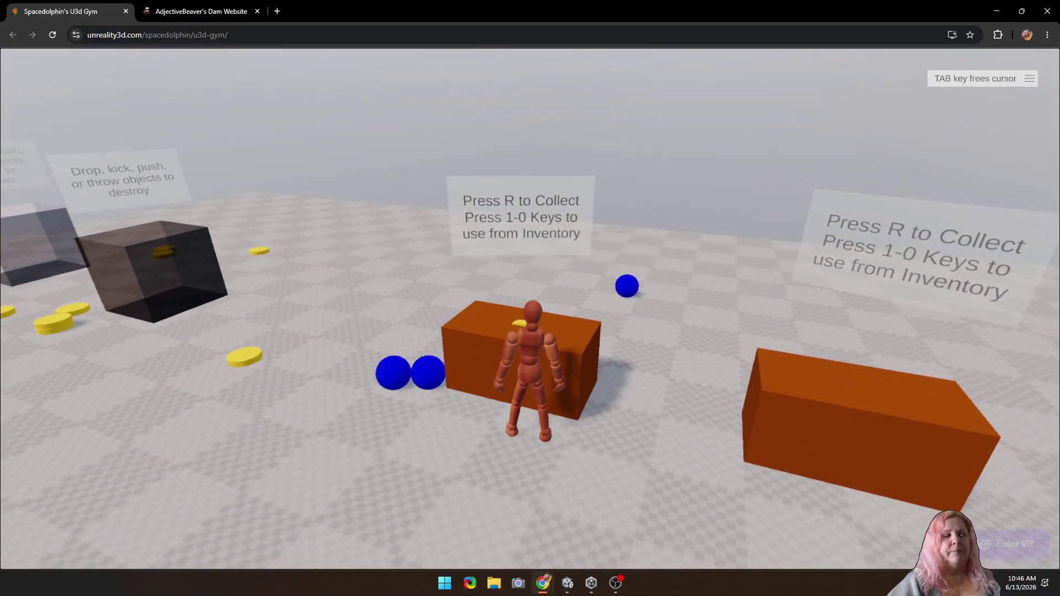
# Step: Carry the yellow coin with the avatar to the large orange platform and jump onto it
pyautogui.press('w')
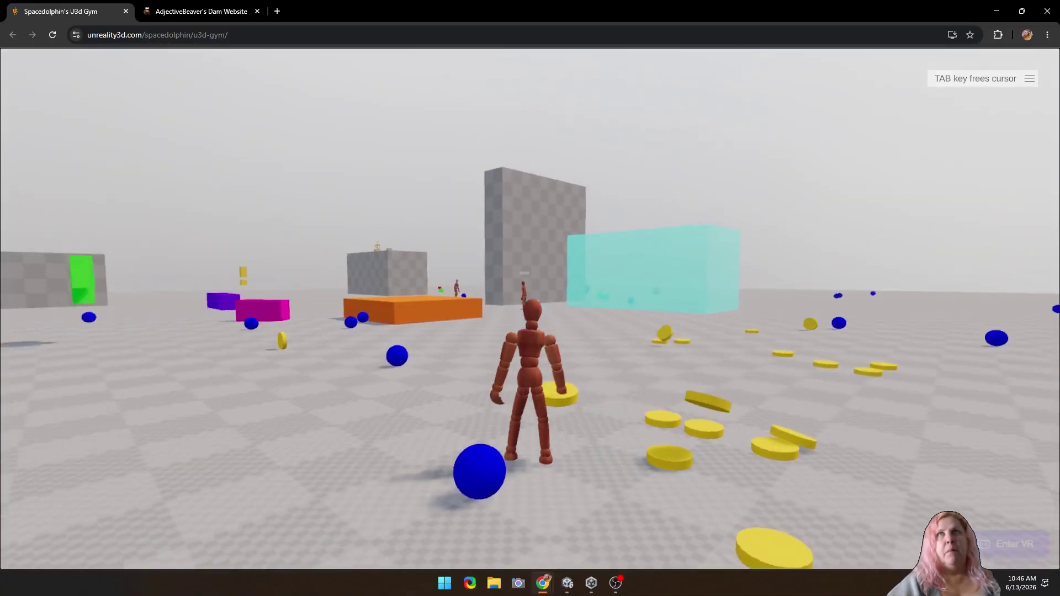
pyautogui.press('w')
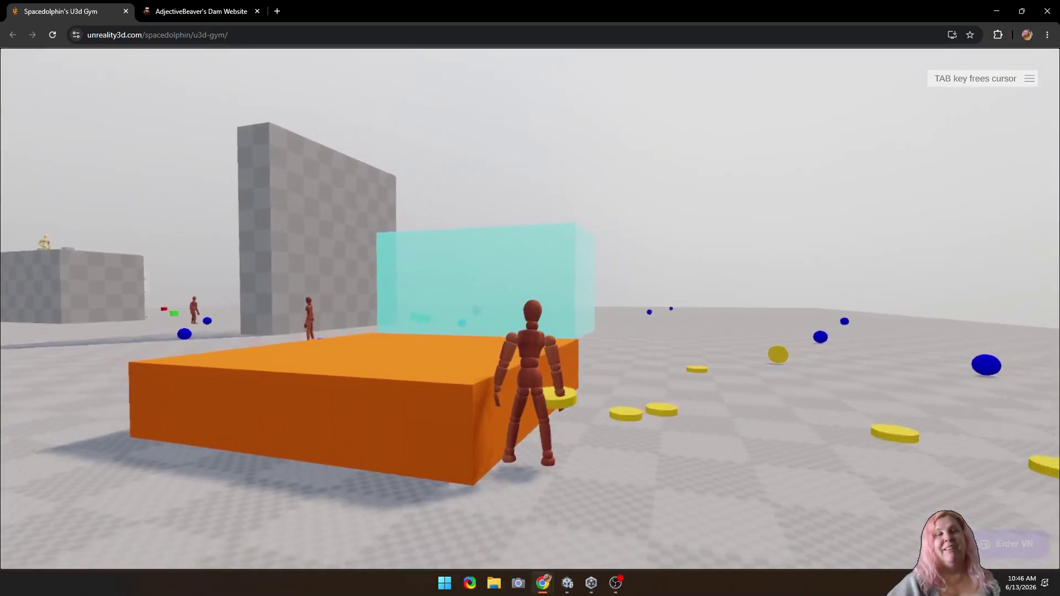
pyautogui.press('space')
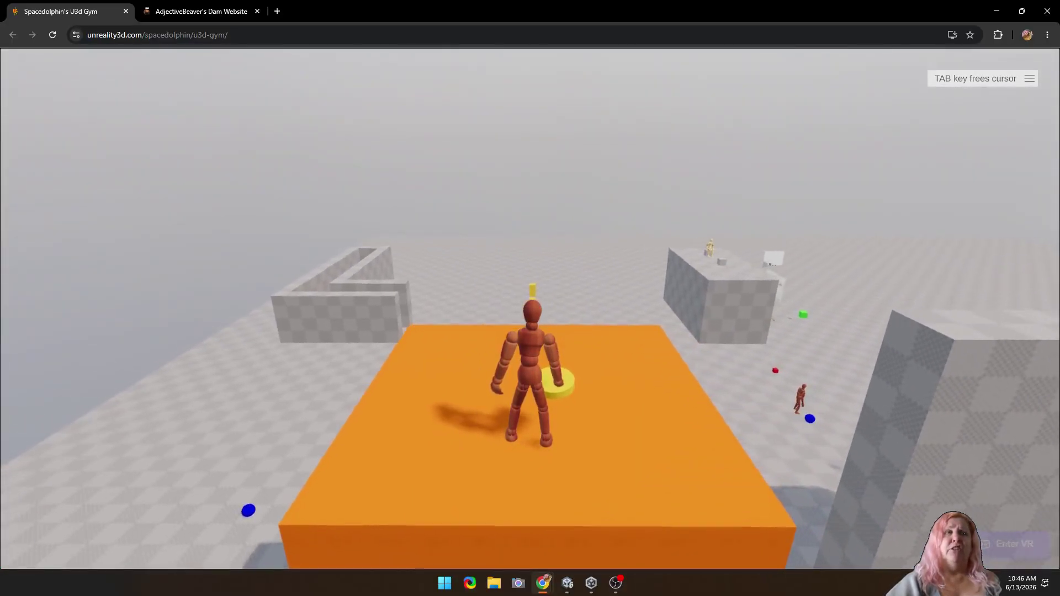
# Step: Walk the avatar off the orange platform to the yellow exclamation mark, then toward the tall checkered wall
pyautogui.press('w')
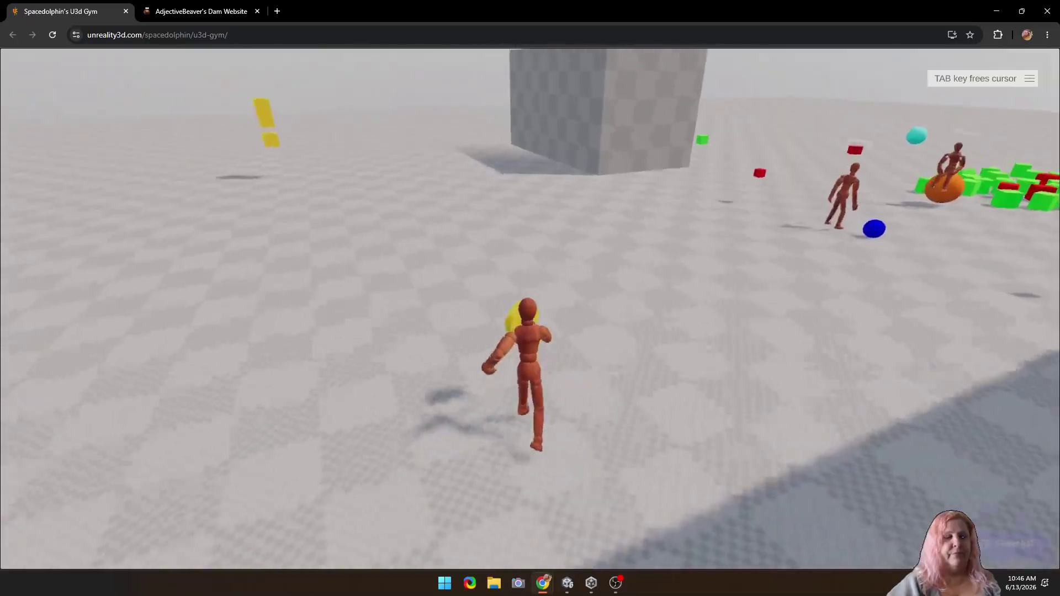
pyautogui.press('w')
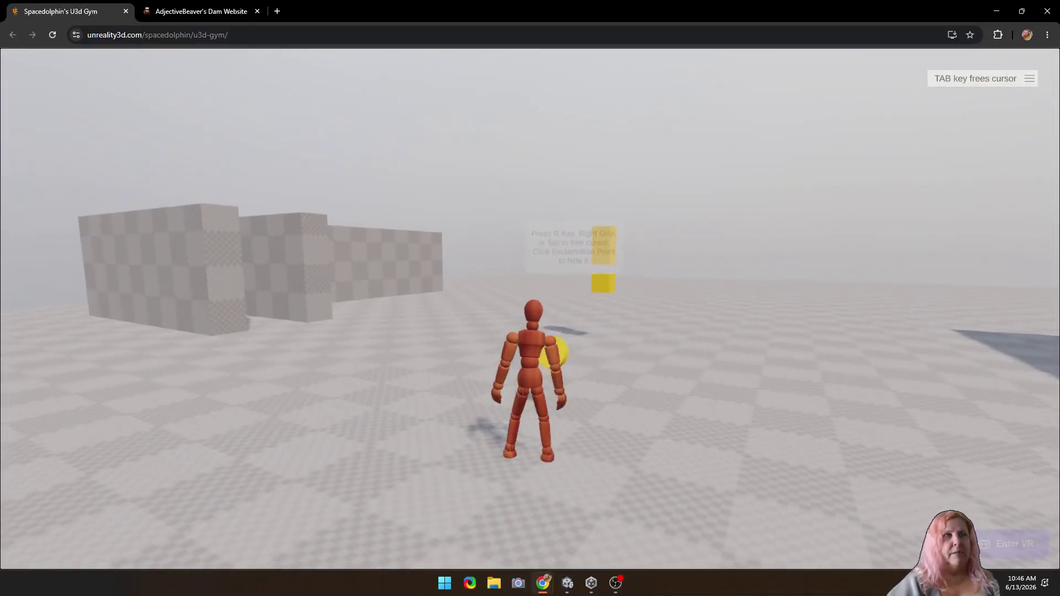
pyautogui.press('w')
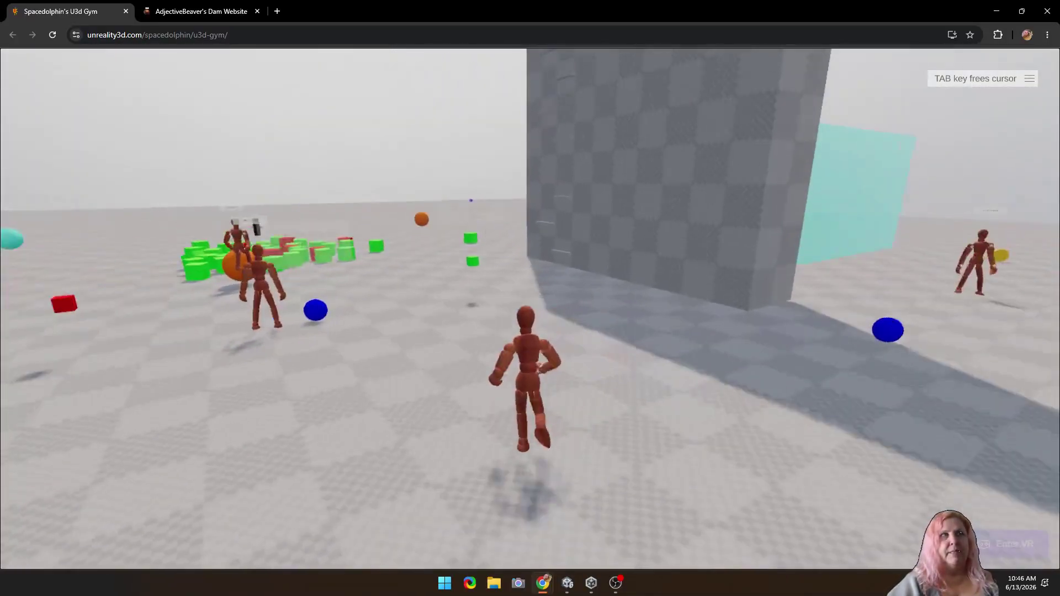
# Step: Walk the avatar to the red cube, grab it and carry it toward the purple block
pyautogui.press('w')
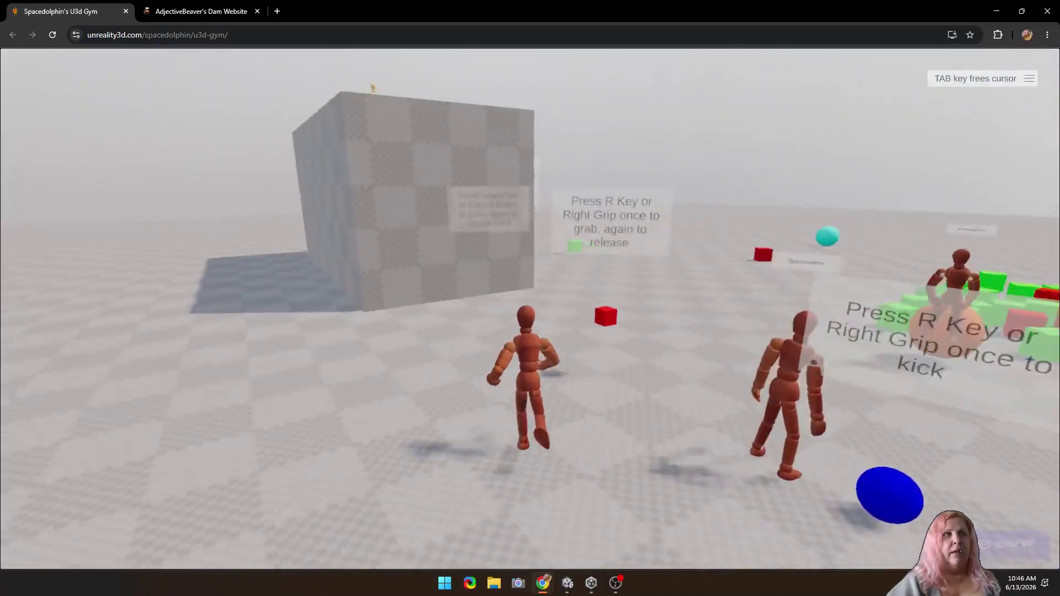
pyautogui.press('w')
pyautogui.press('r')
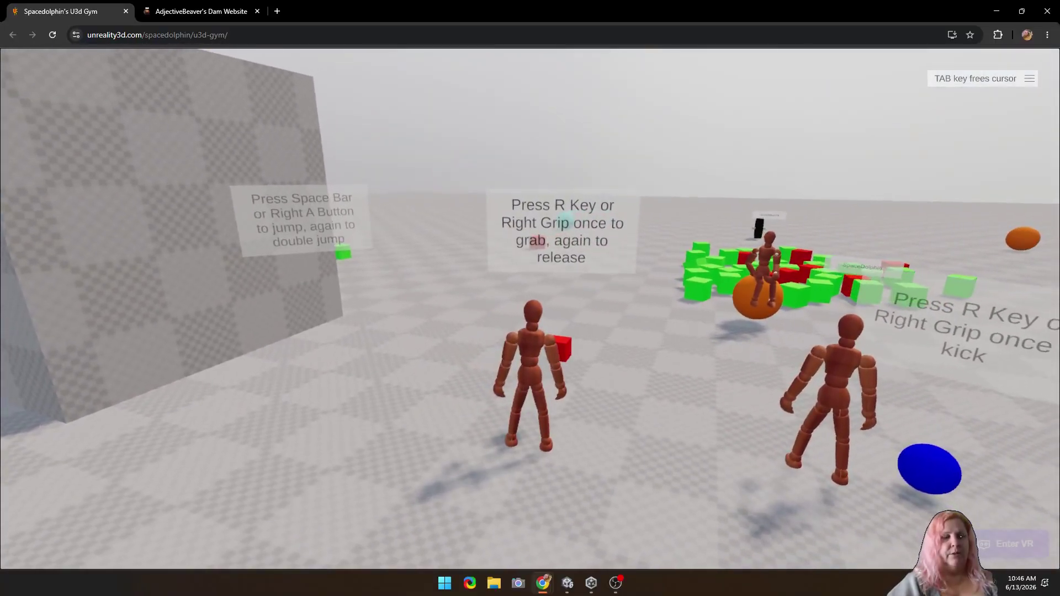
pyautogui.press('w')
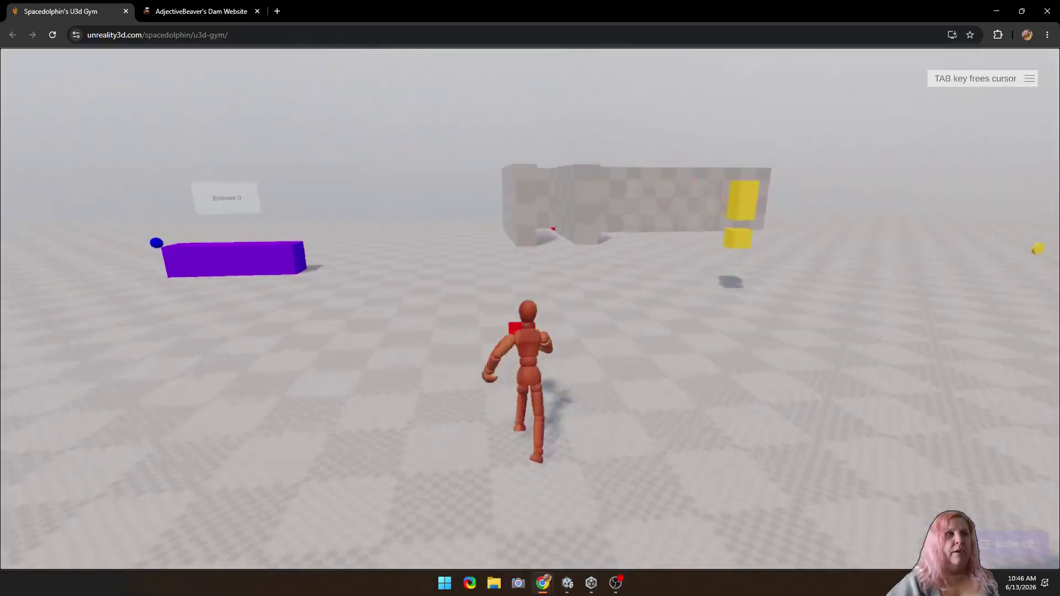
pyautogui.press('w')
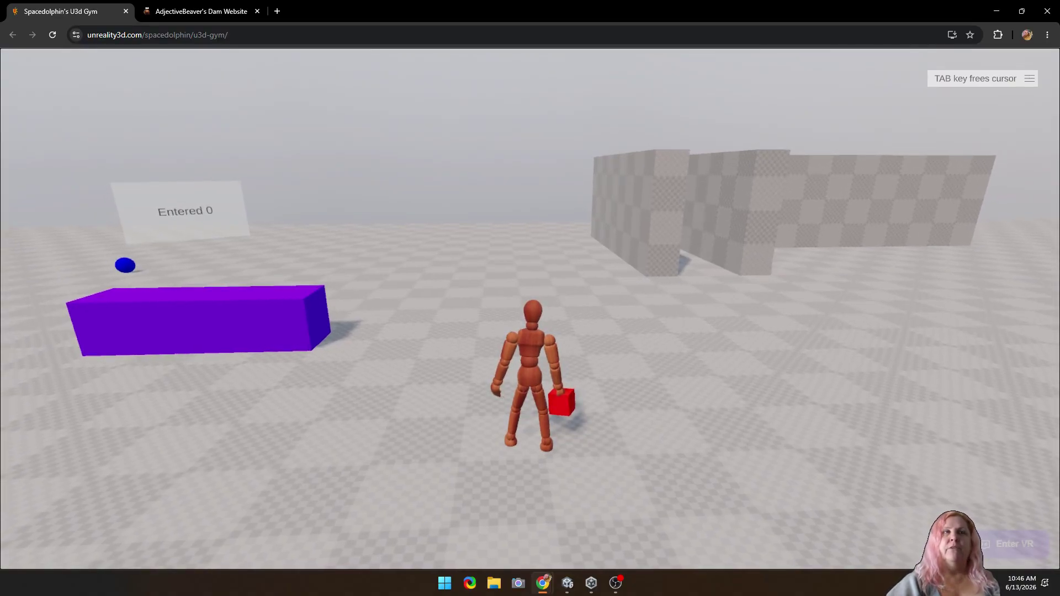
# Step: Return to the red cube on the ground beside the purple block and grab it again
pyautogui.press('a')
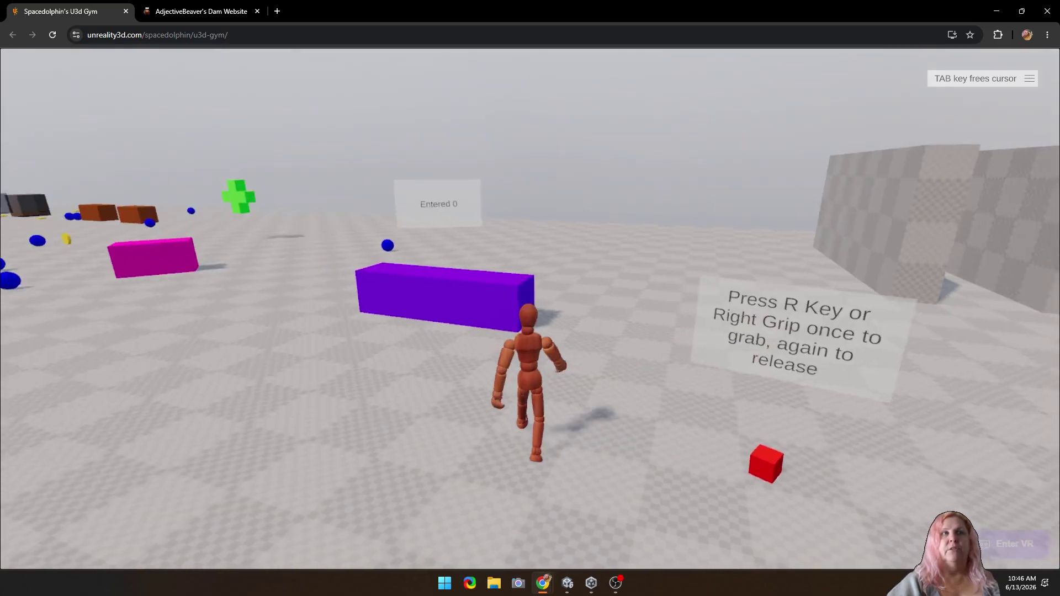
pyautogui.press('s')
pyautogui.press('w')
pyautogui.press('r')
pyautogui.press('w')
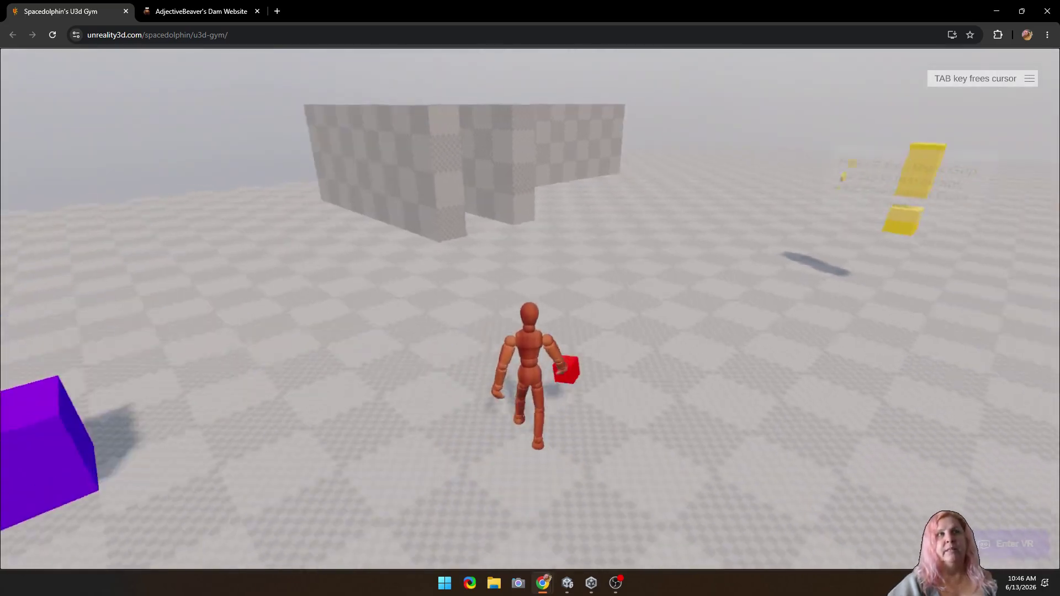
# Step: Carry the red cube into the checkered corridor, out past the yellow coin, and back in to the red plate
pyautogui.press('w')
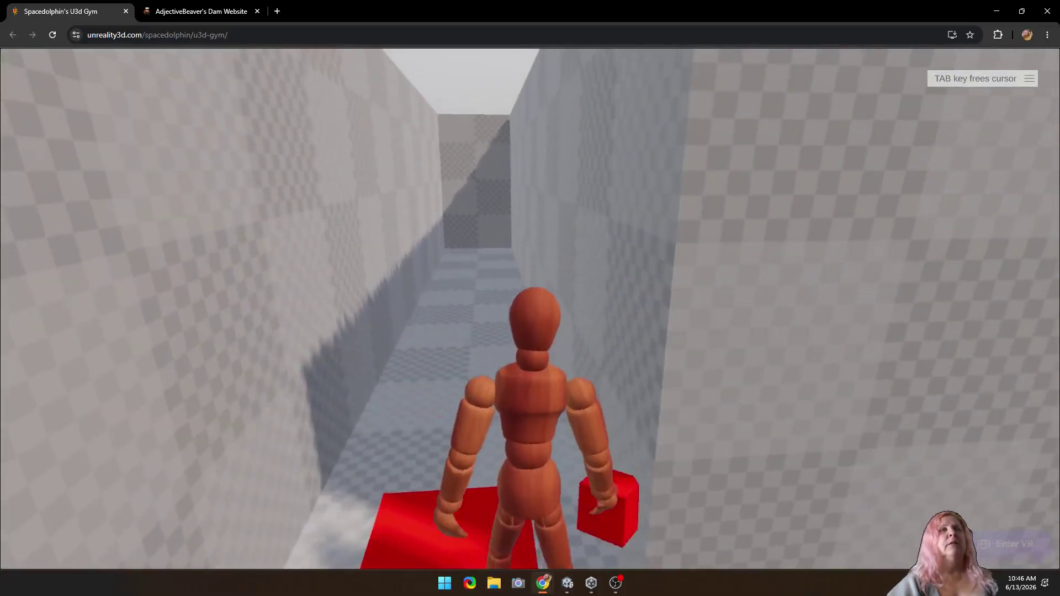
pyautogui.press('w')
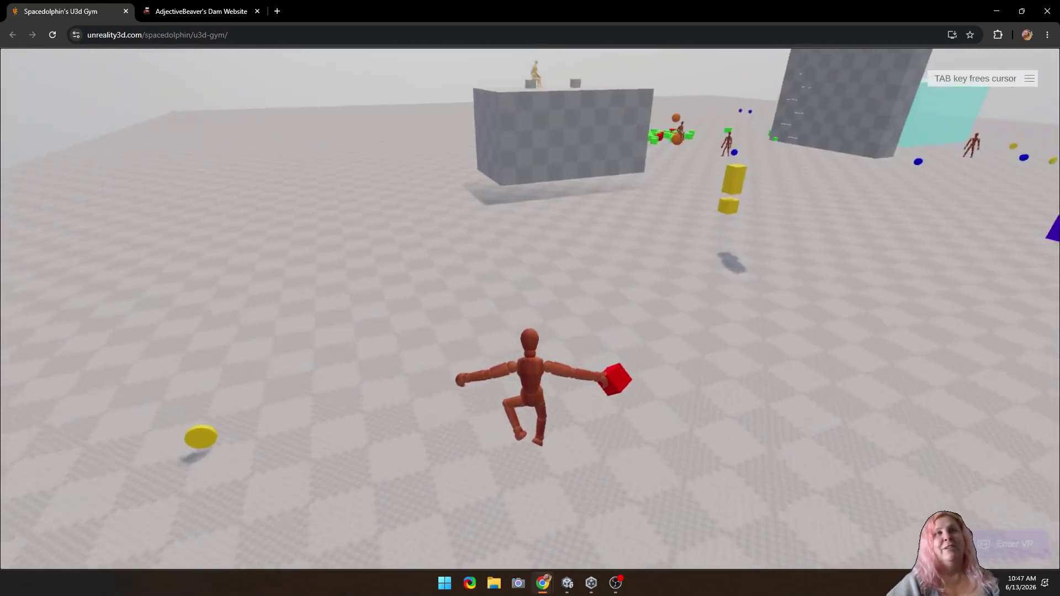
pyautogui.press('w')
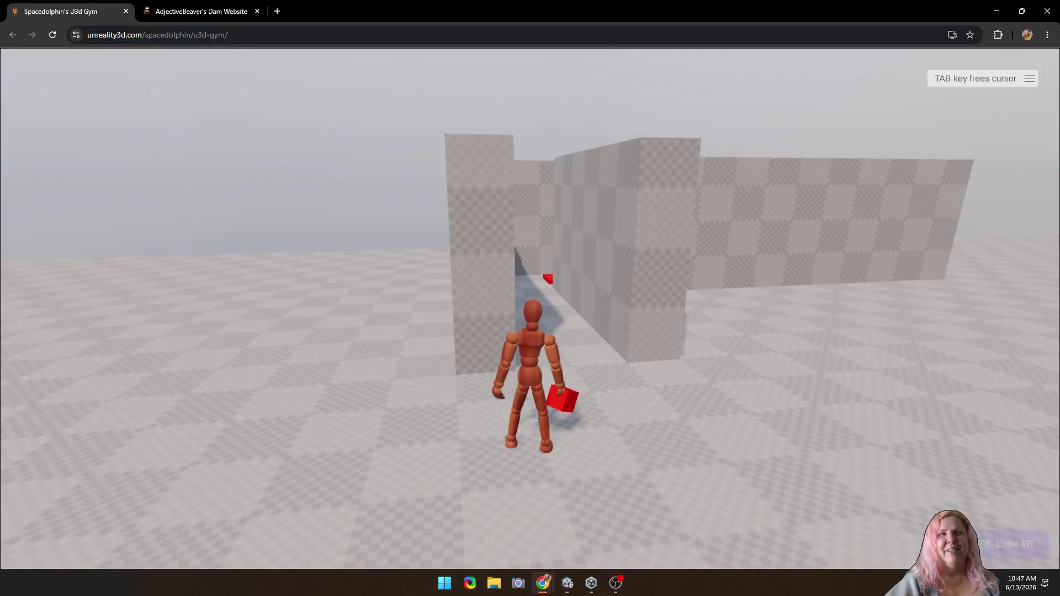
pyautogui.press('w')
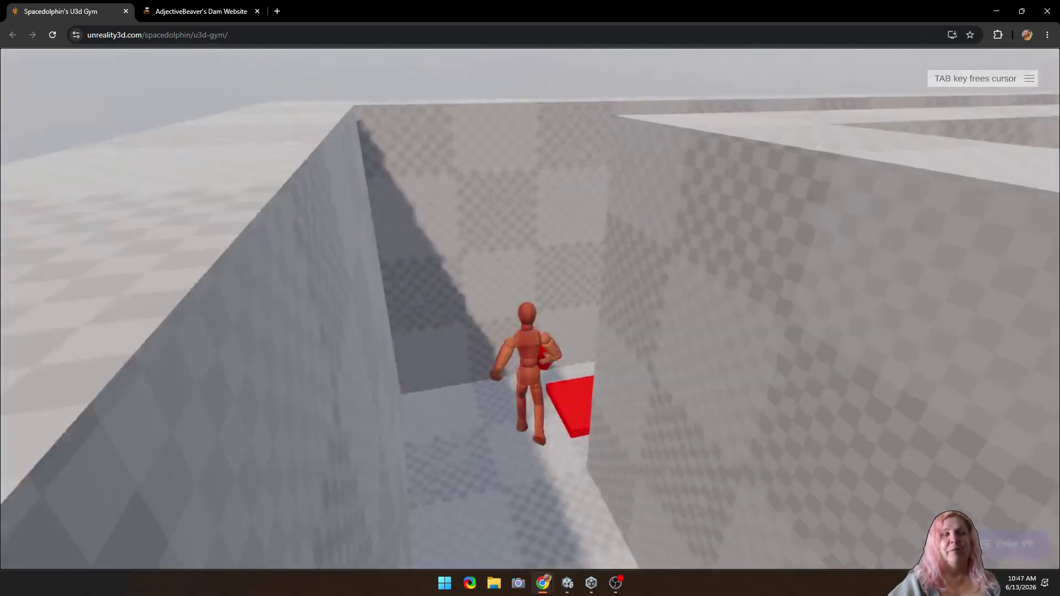
pyautogui.press('w')
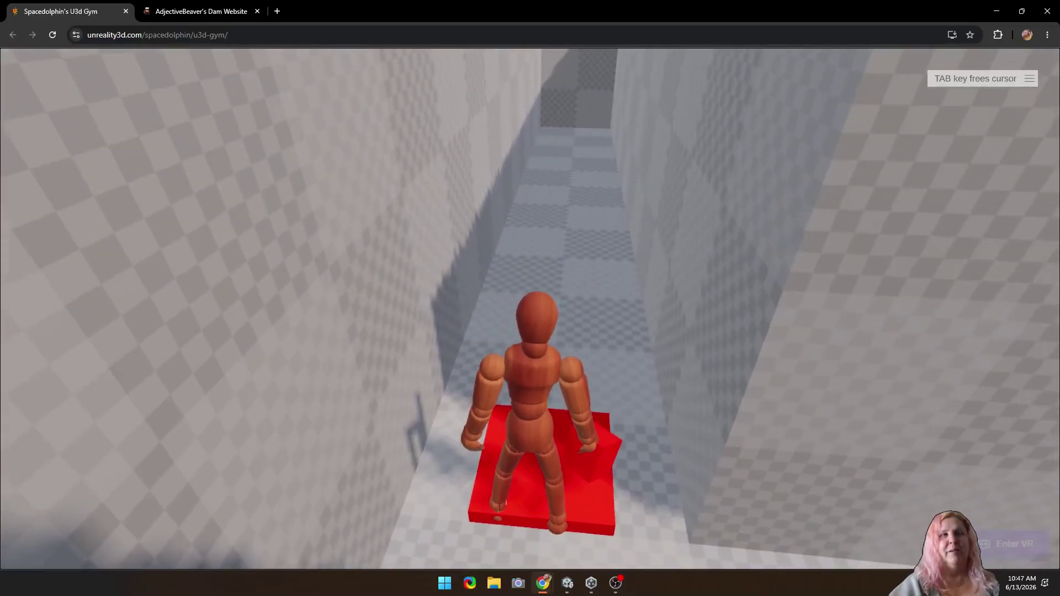
# Step: Jump on the red plate and walk the avatar beyond it down the corridor while holding the red cube
pyautogui.press('space')
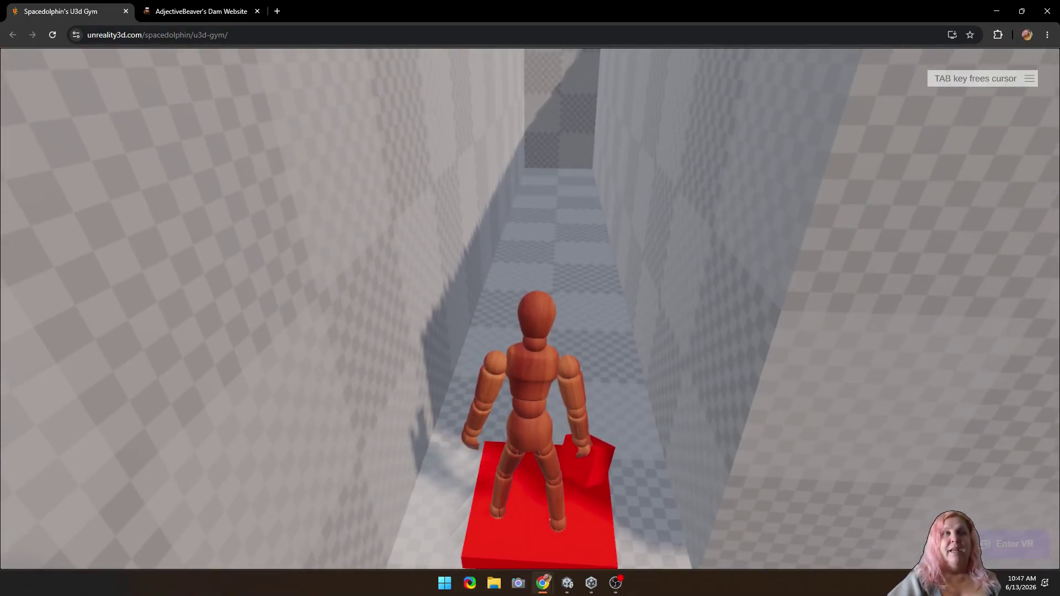
pyautogui.press('w')
pyautogui.press('w')
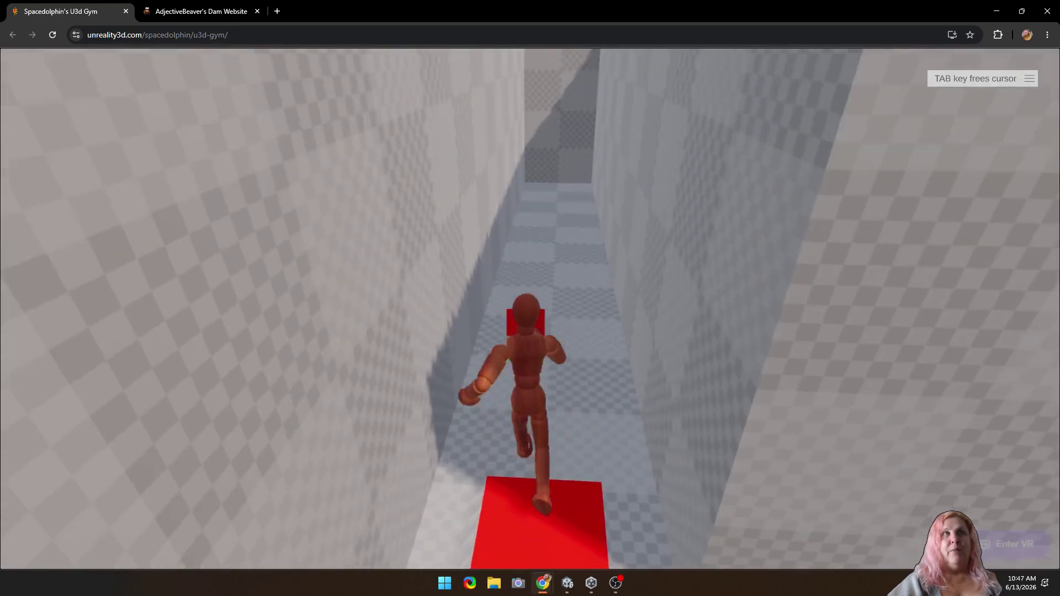
pyautogui.press('w')
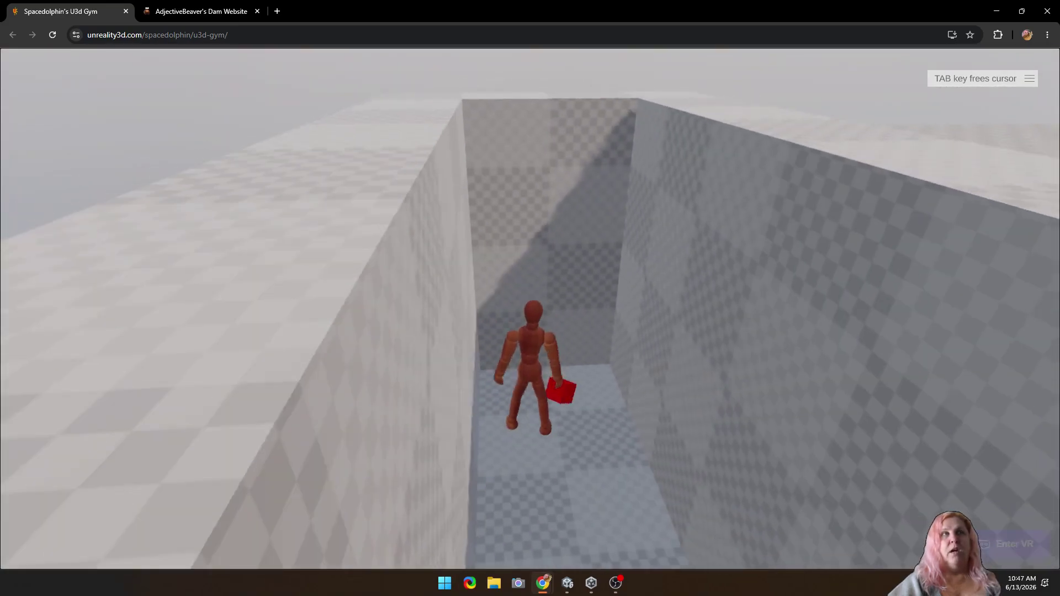
pyautogui.press('w')
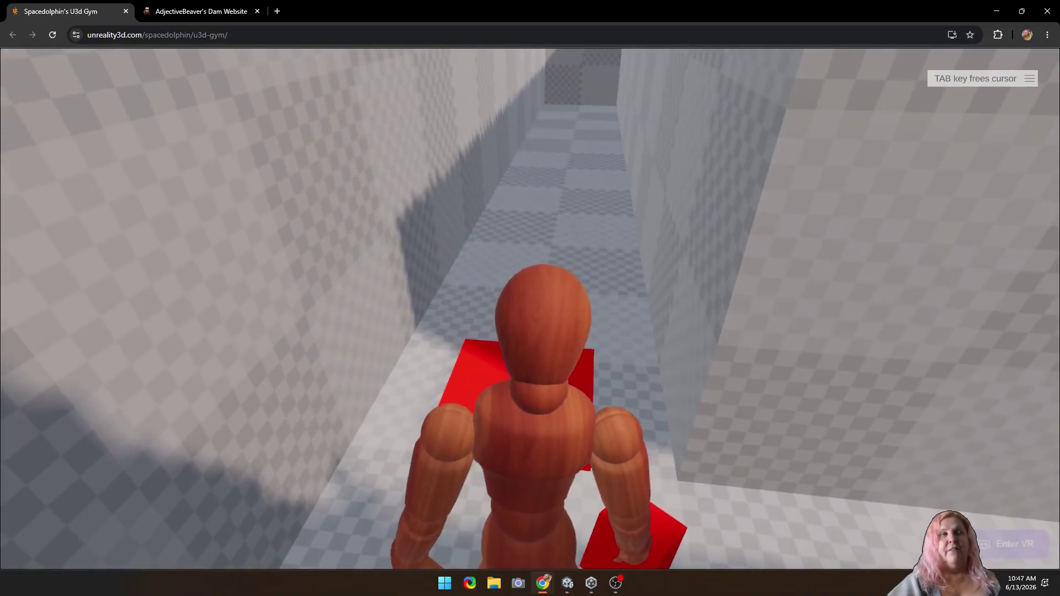
pyautogui.press('w')
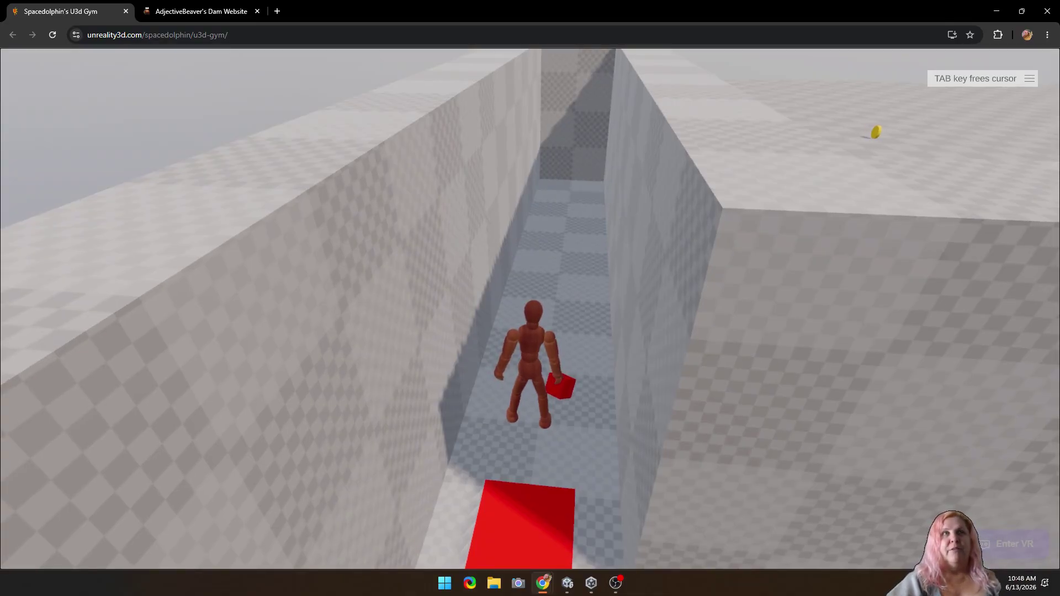
# Step: Bring the red cube back to the red plate, release it there and take the avatar out of the corridor
pyautogui.press('s')
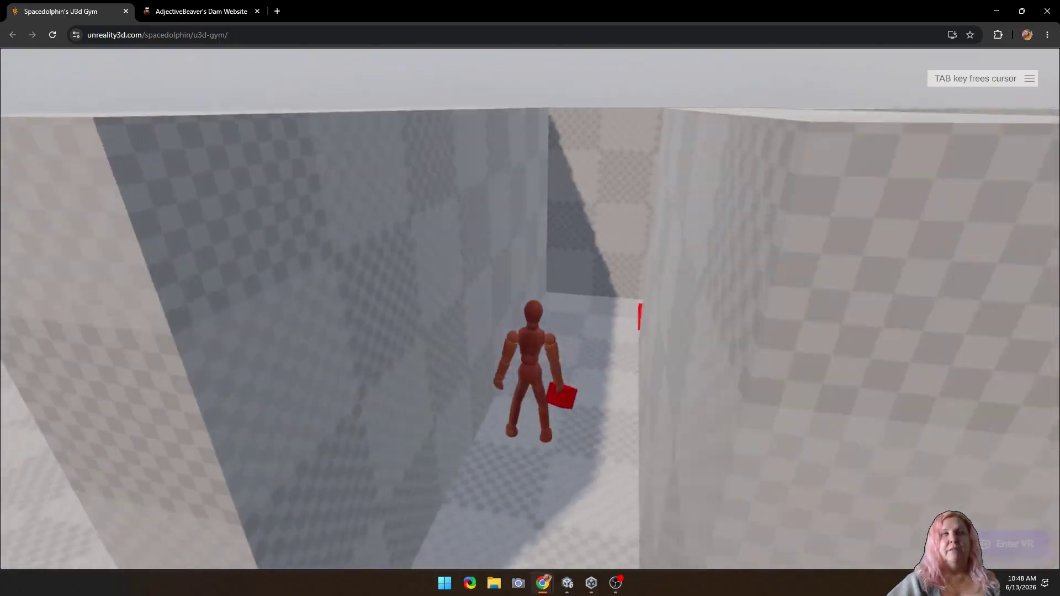
pyautogui.press('w')
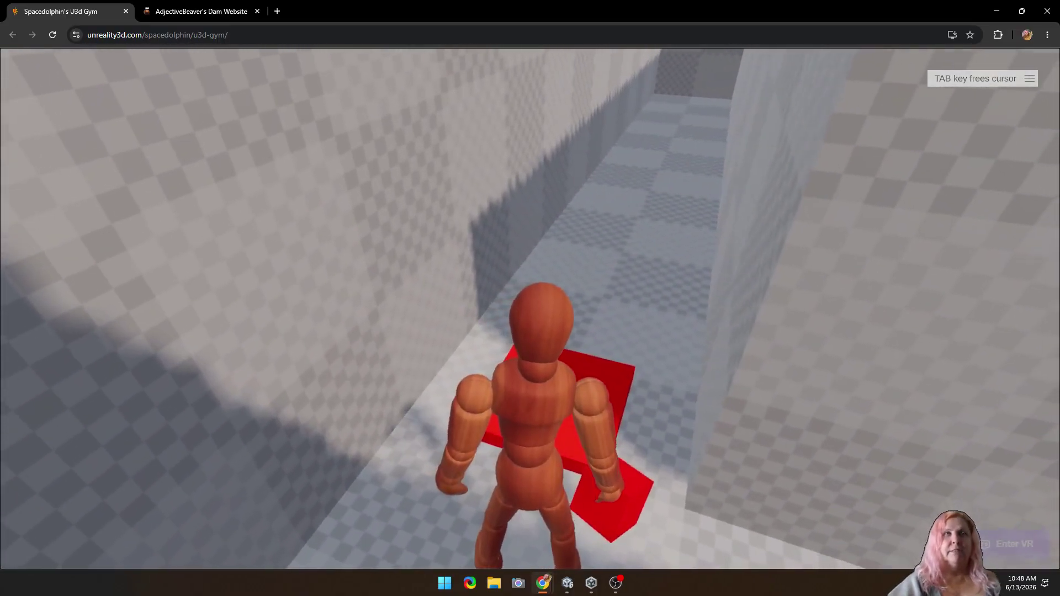
pyautogui.press('a')
pyautogui.press('w')
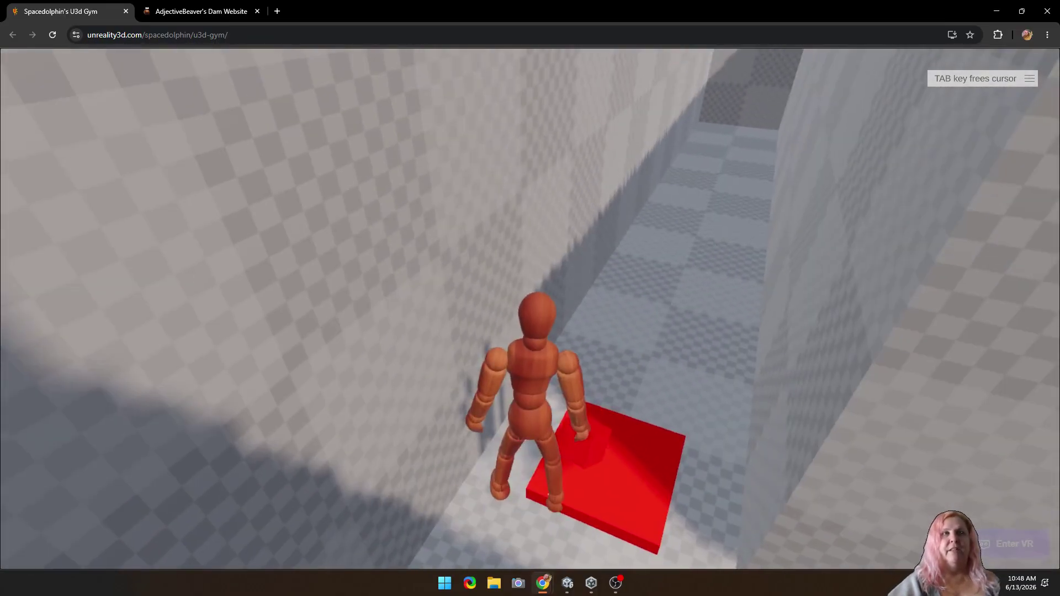
pyautogui.press('w')
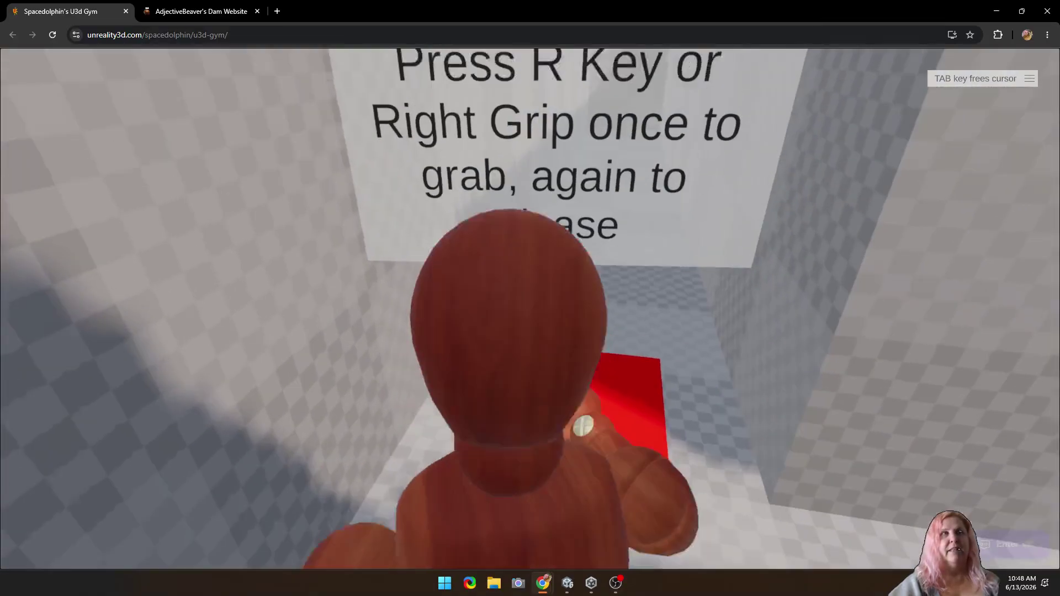
pyautogui.press('space')
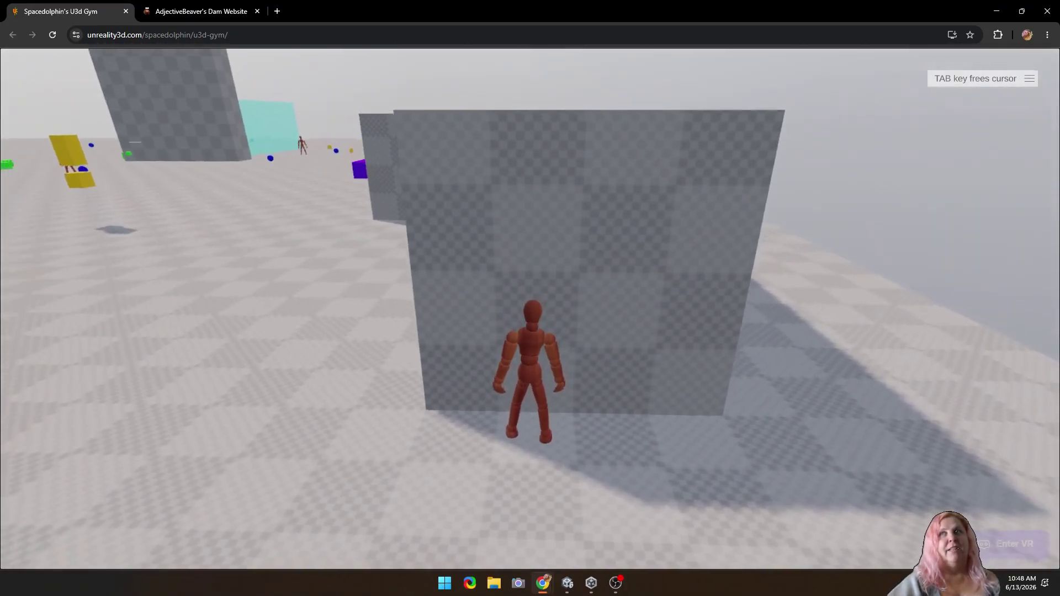
# Step: Walk the avatar to the Tip Jar, move around its coins and green cube, and back away from the payment board
pyautogui.press('w')
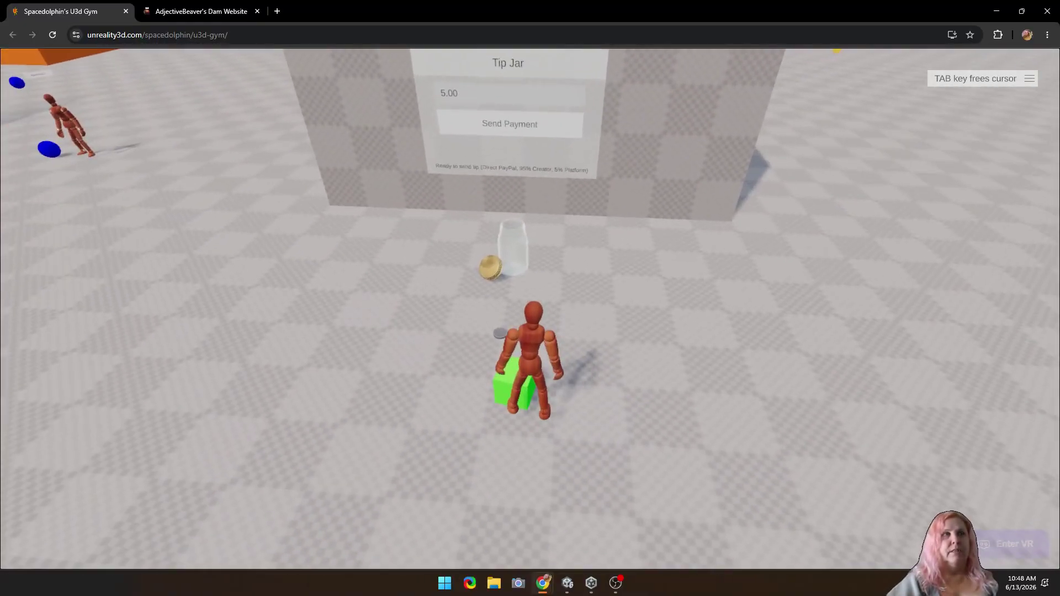
pyautogui.press('s')
pyautogui.press('w')
pyautogui.press('a')
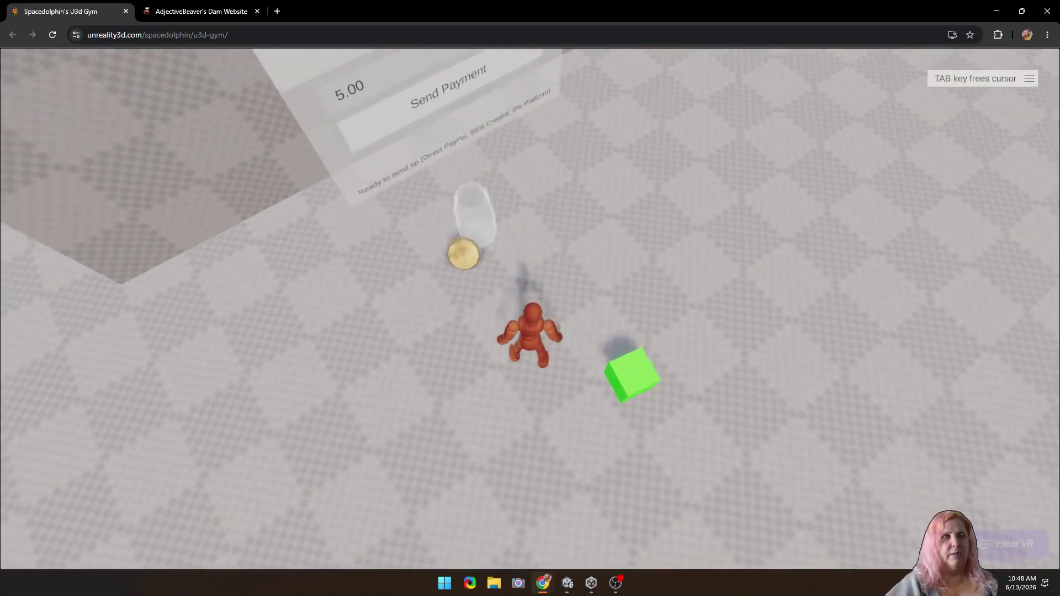
pyautogui.press('s')
pyautogui.press('w')
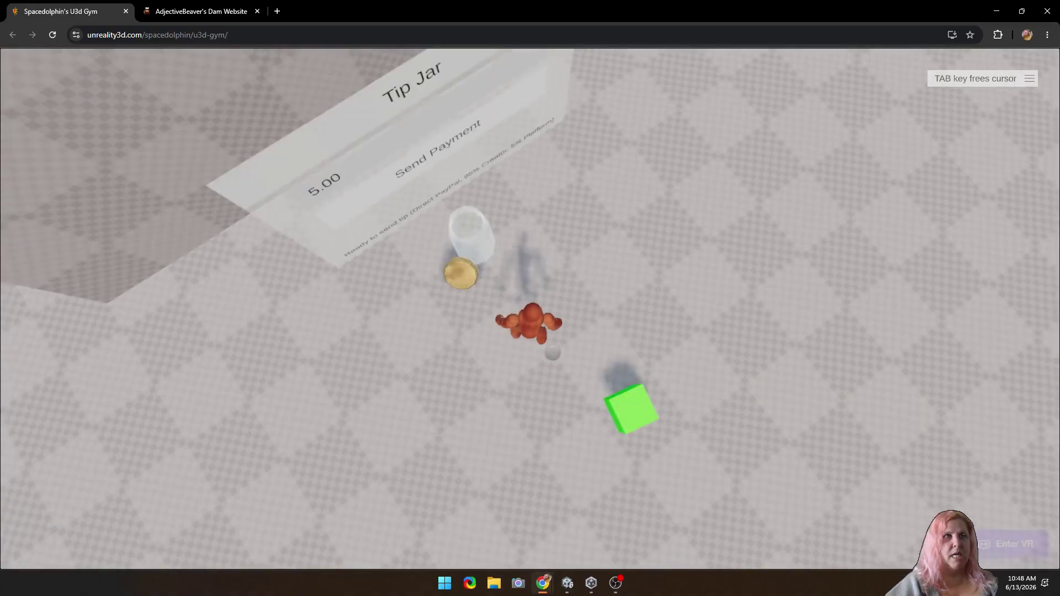
pyautogui.press('s')
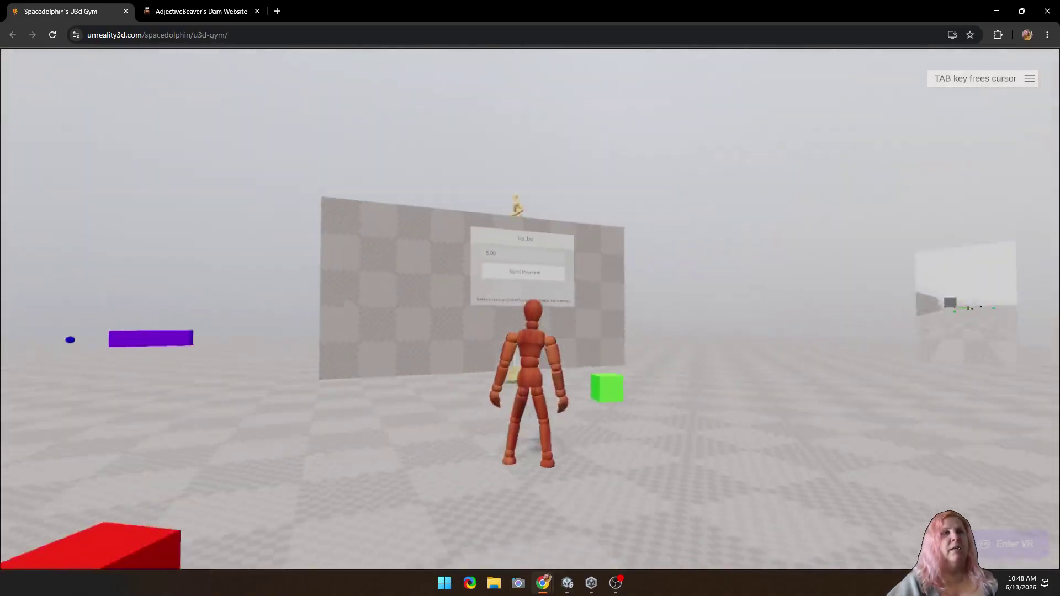